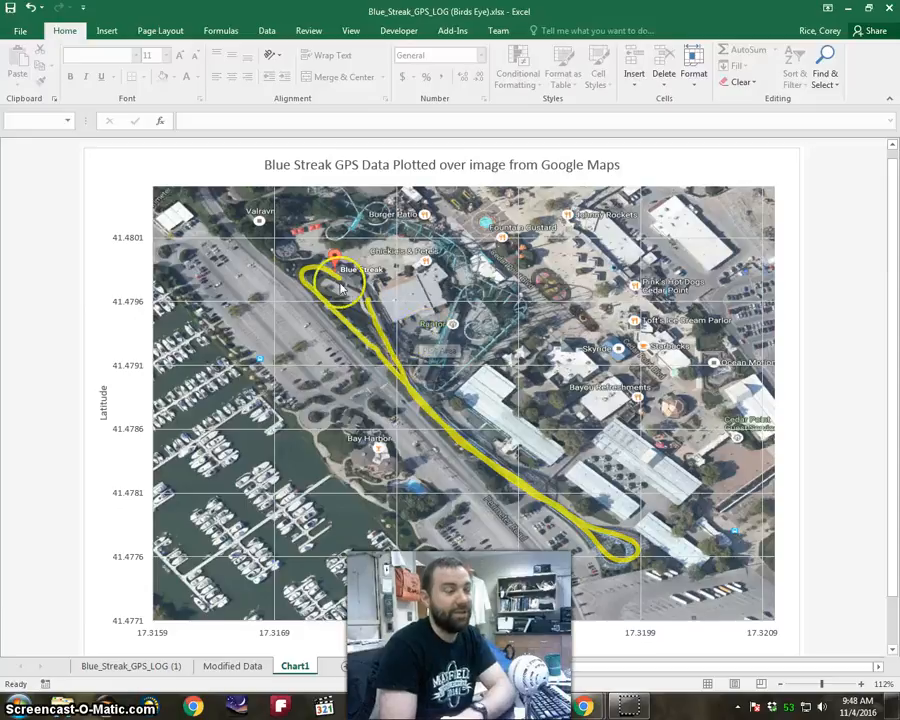
Hide columns L and M on the Modified Data sheet.
{"action": "mouse_move", "coordinate": [446, 432]}
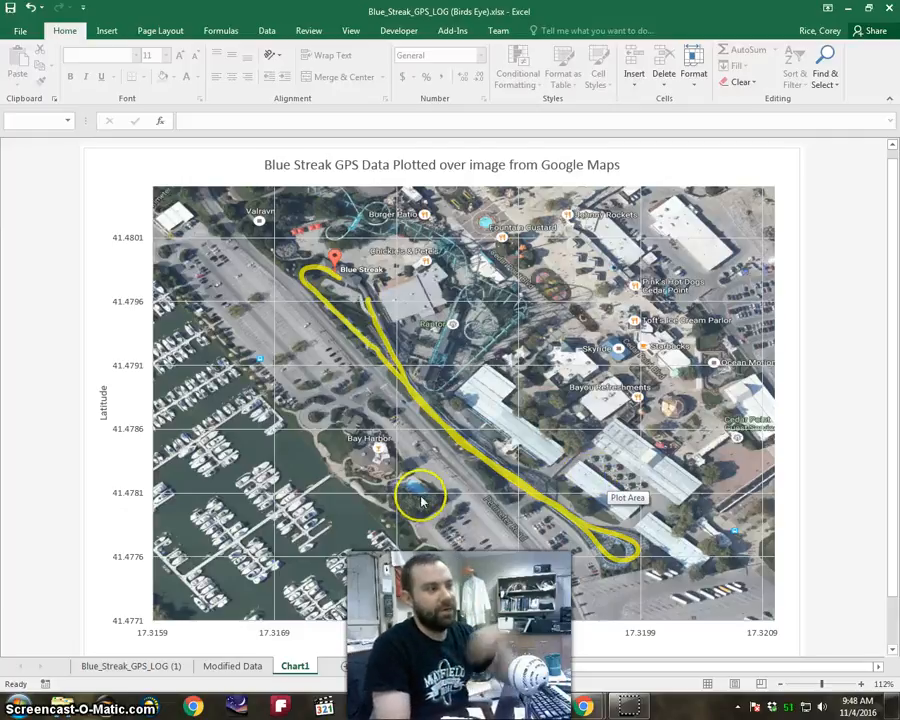
{"action": "left_click", "coordinate": [235, 667]}
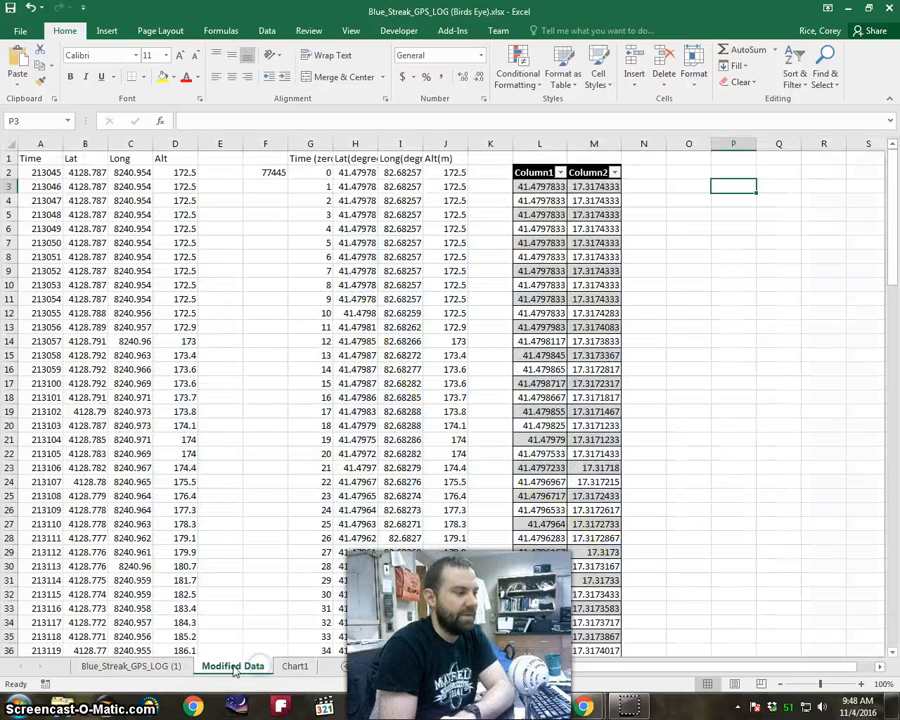
{"action": "left_click", "coordinate": [145, 670]}
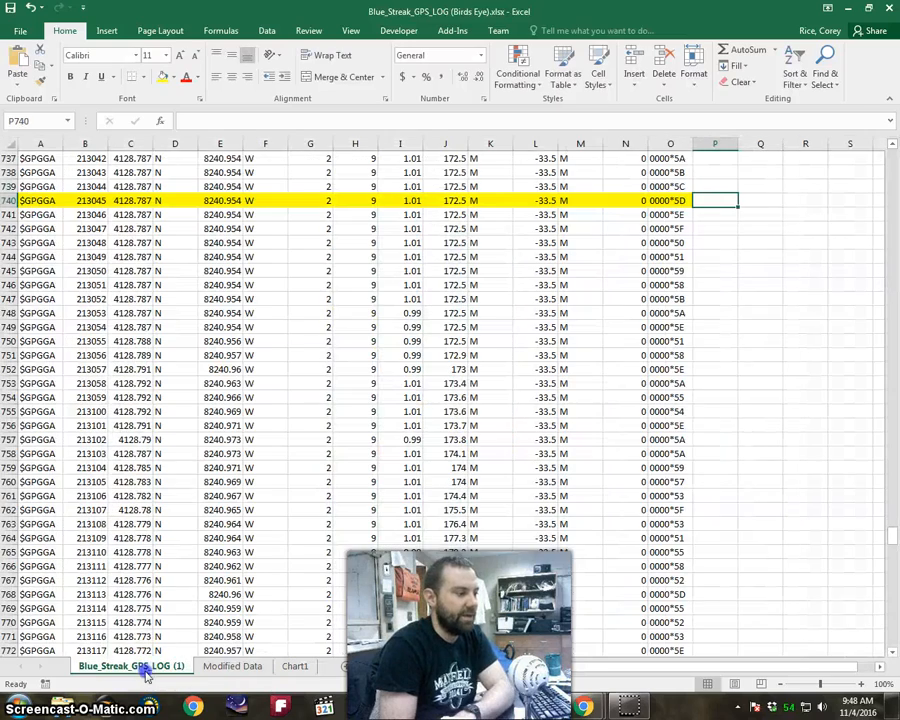
{"action": "left_click", "coordinate": [212, 667]}
{"action": "left_click_drag", "start_coordinate": [536, 142], "coordinate": [590, 142]}
{"action": "right_click", "coordinate": [594, 145]}
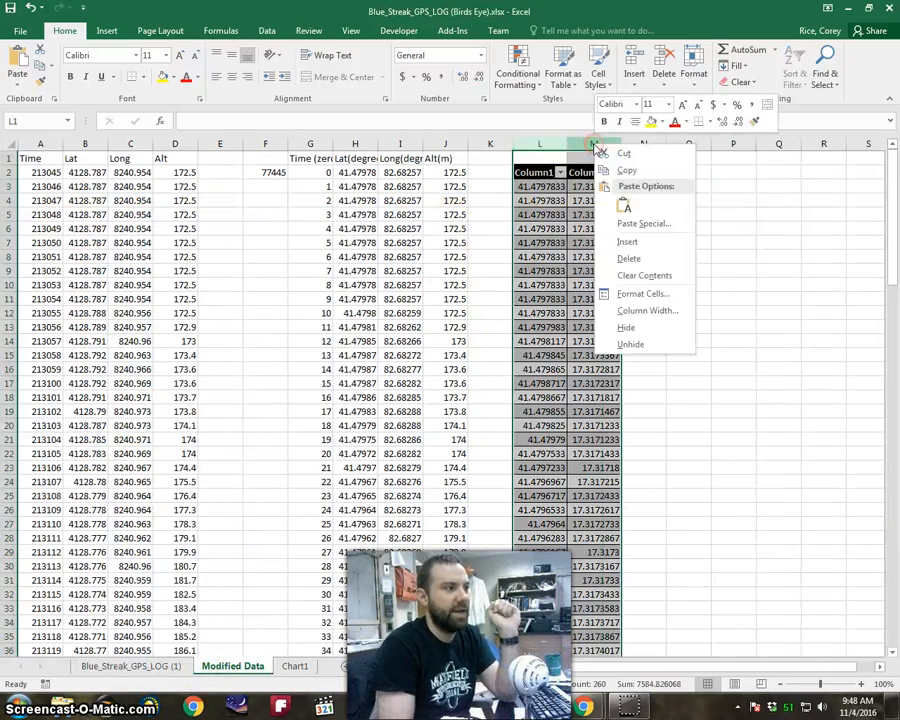
{"action": "left_click", "coordinate": [650, 327]}
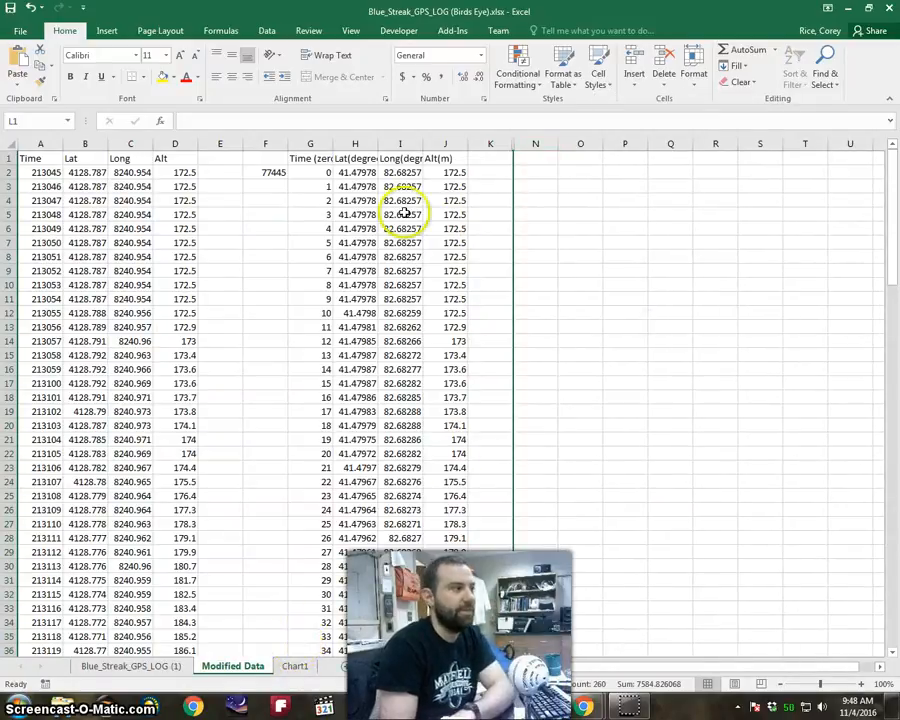
Format the empty columns P and Q as a table with a black header style, without existing headers.
{"action": "left_click", "coordinate": [312, 168]}
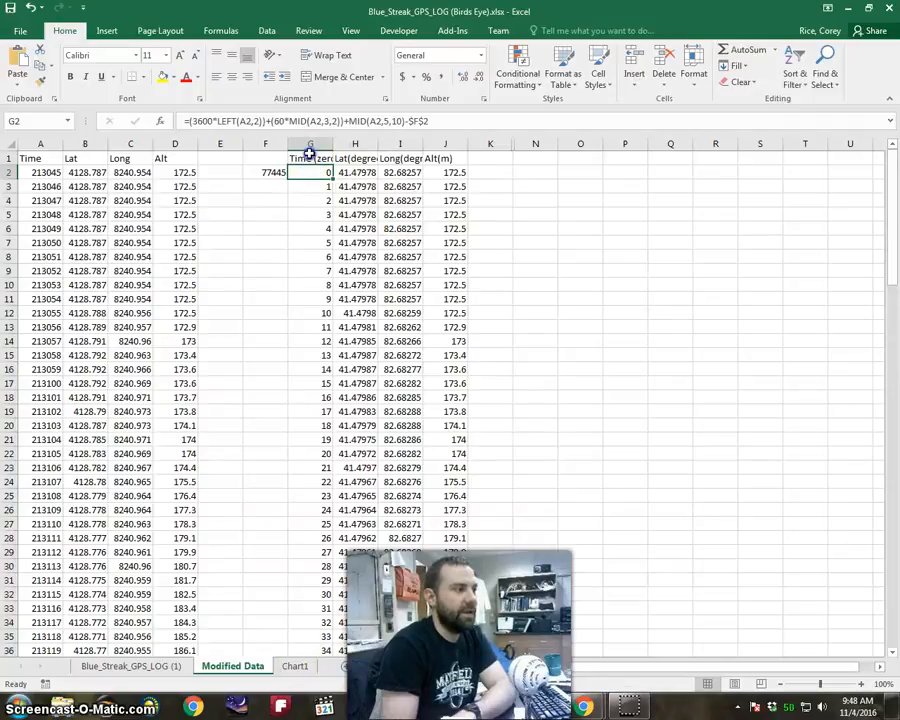
{"action": "left_click_drag", "start_coordinate": [310, 152], "coordinate": [442, 163]}
{"action": "left_click_drag", "start_coordinate": [441, 220], "coordinate": [445, 229]}
{"action": "left_click", "coordinate": [508, 174]}
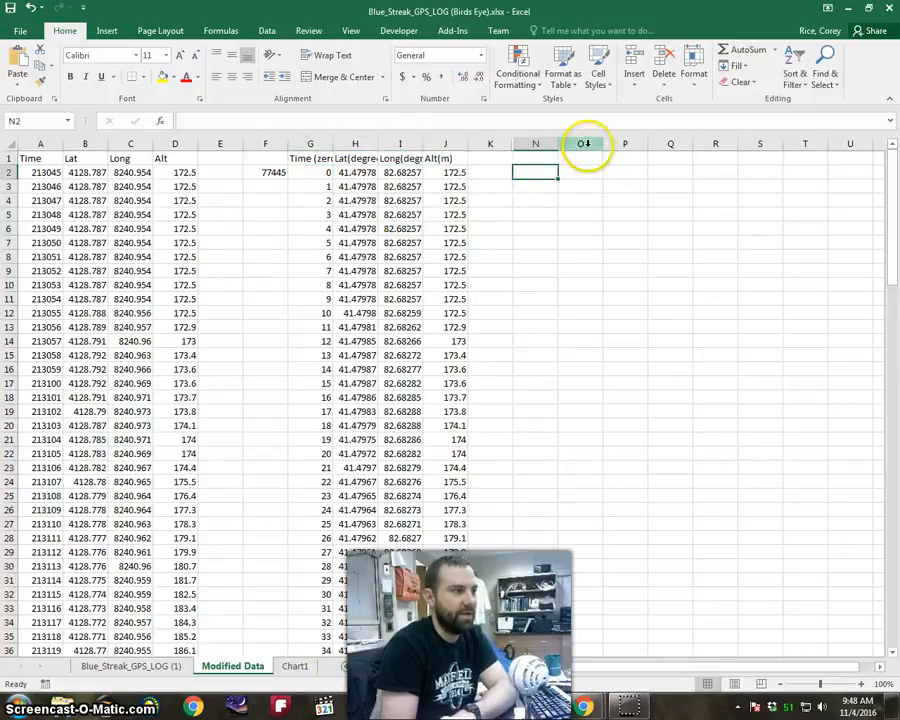
{"action": "left_click_drag", "start_coordinate": [625, 143], "coordinate": [672, 142]}
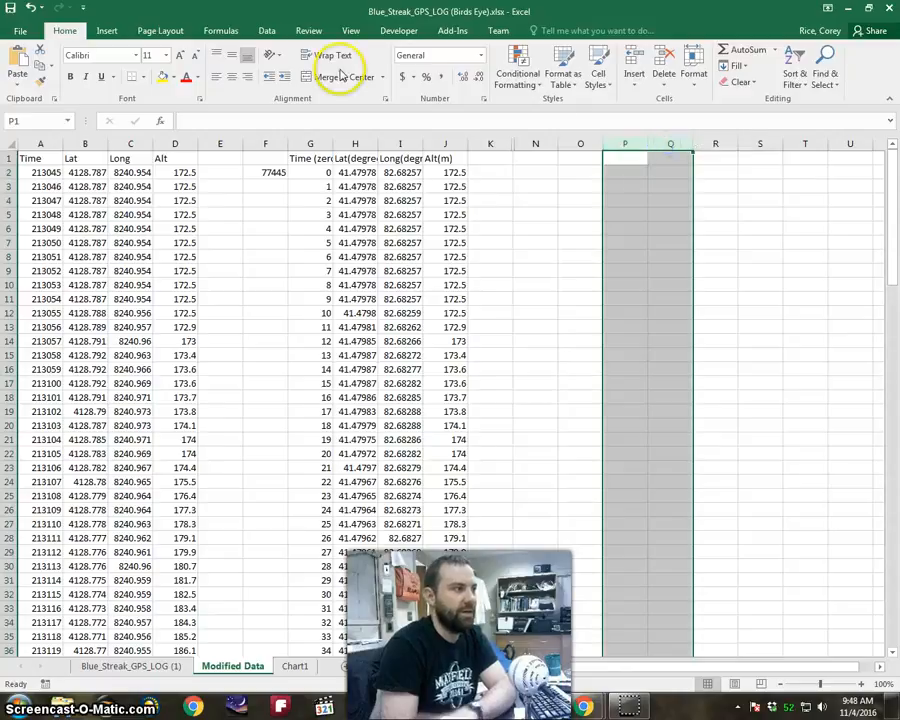
{"action": "left_click", "coordinate": [564, 72]}
{"action": "left_click", "coordinate": [566, 333]}
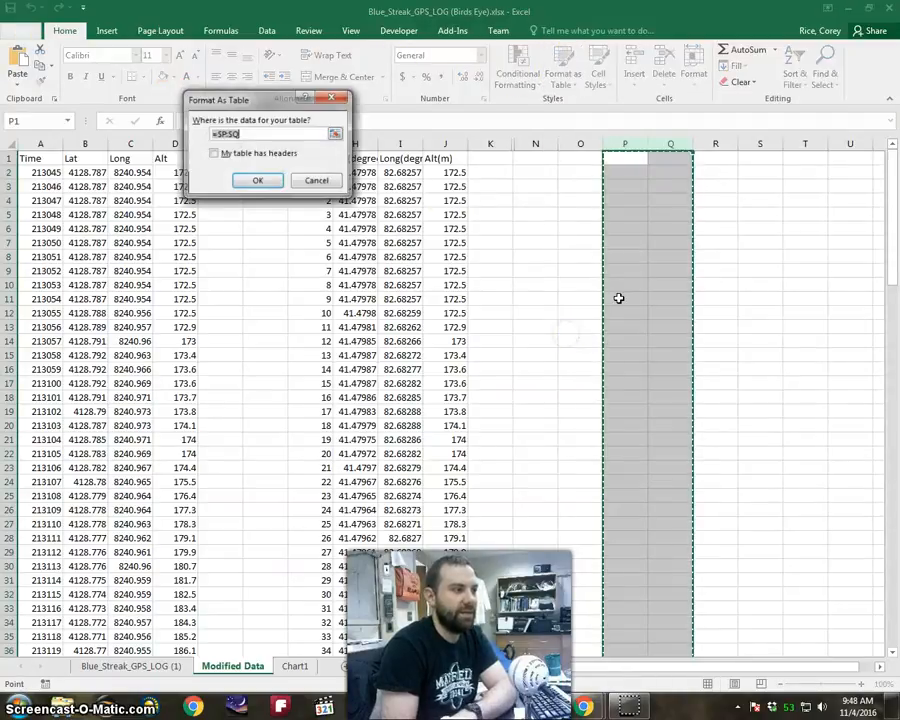
{"action": "left_click", "coordinate": [261, 178]}
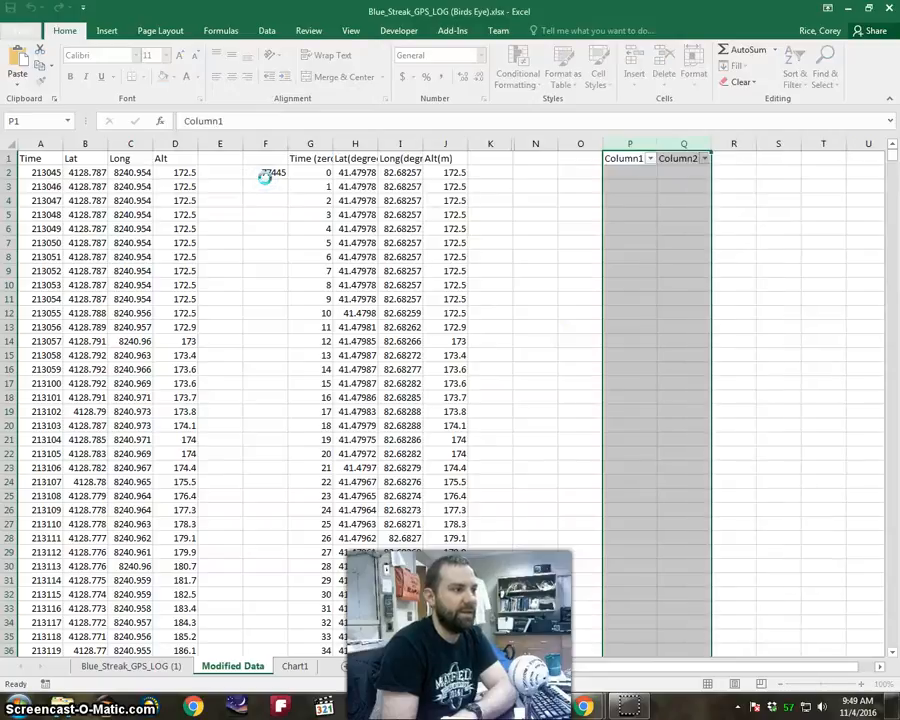
Rename the new table's column headers to Long and Lat.
{"action": "left_click", "coordinate": [630, 159]}
{"action": "type", "text": "Long"}
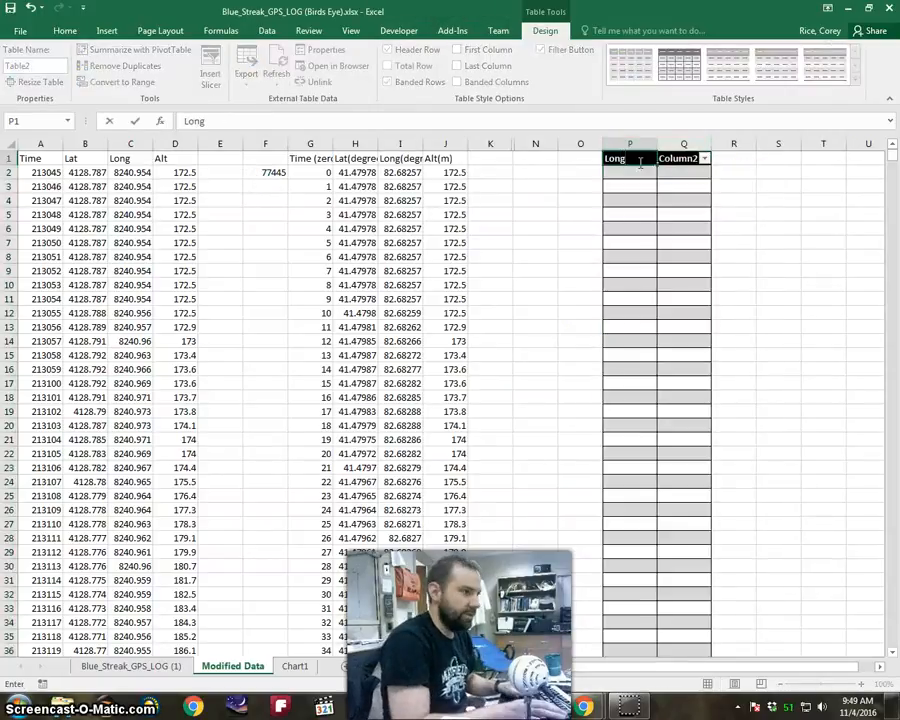
{"action": "key", "text": "Tab"}
{"action": "type", "text": "La"}
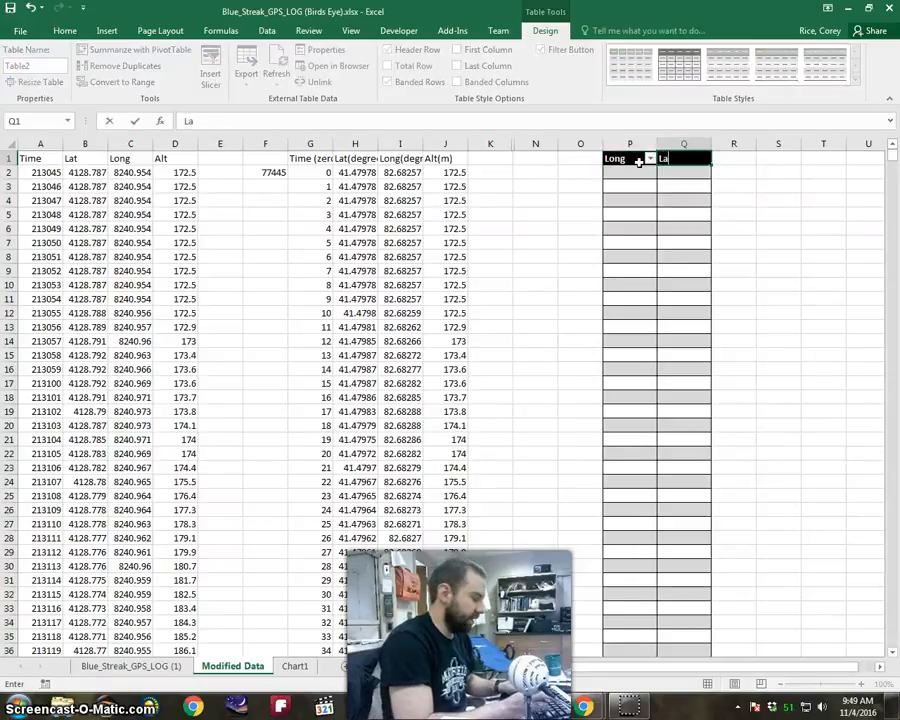
{"action": "type", "text": "t"}
{"action": "key", "text": "Tab"}
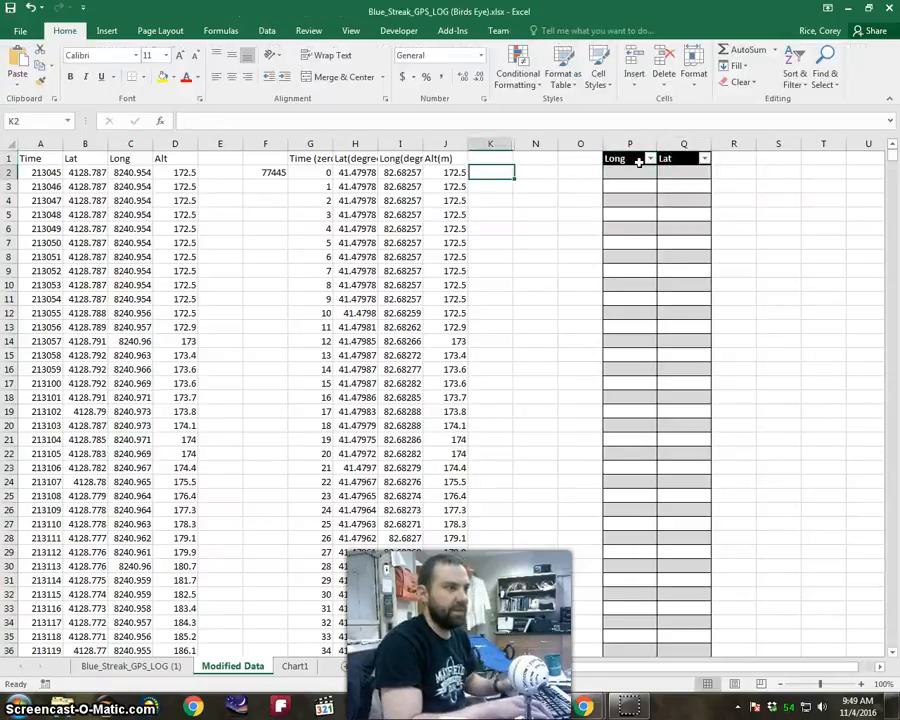
Fill the Long column with the longitude in degrees by entering =I2 in P2.
{"action": "key", "text": "Left"}
{"action": "key", "text": "Left"}
{"action": "key", "text": "Left"}
{"action": "key", "text": "Left"}
{"action": "key", "text": "Left"}
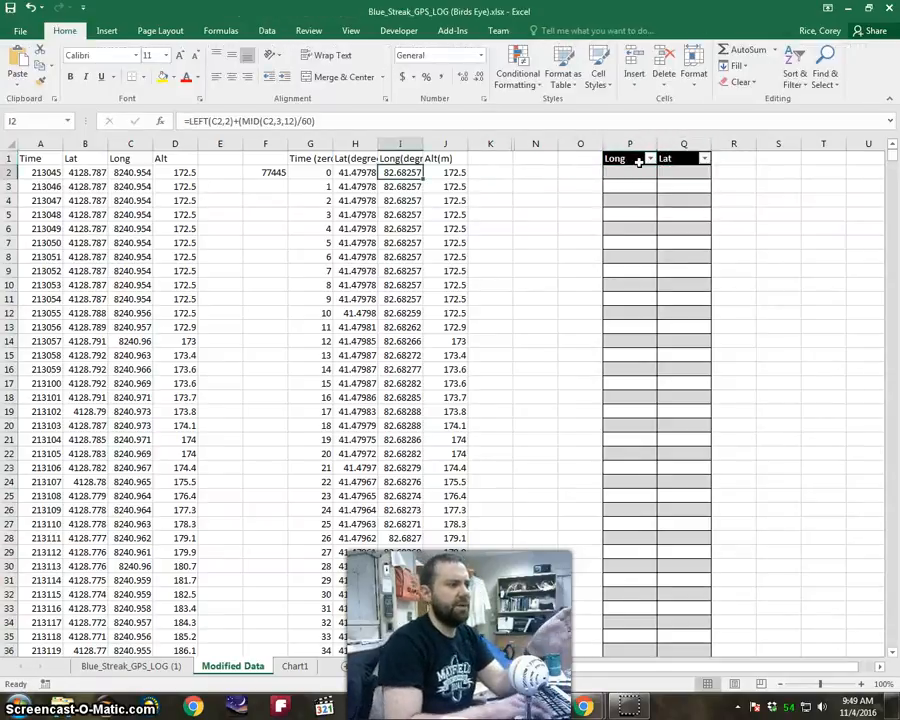
{"action": "key", "text": "Right"}
{"action": "key", "text": "Right"}
{"action": "key", "text": "Right"}
{"action": "key", "text": "Right"}
{"action": "key", "text": "Right"}
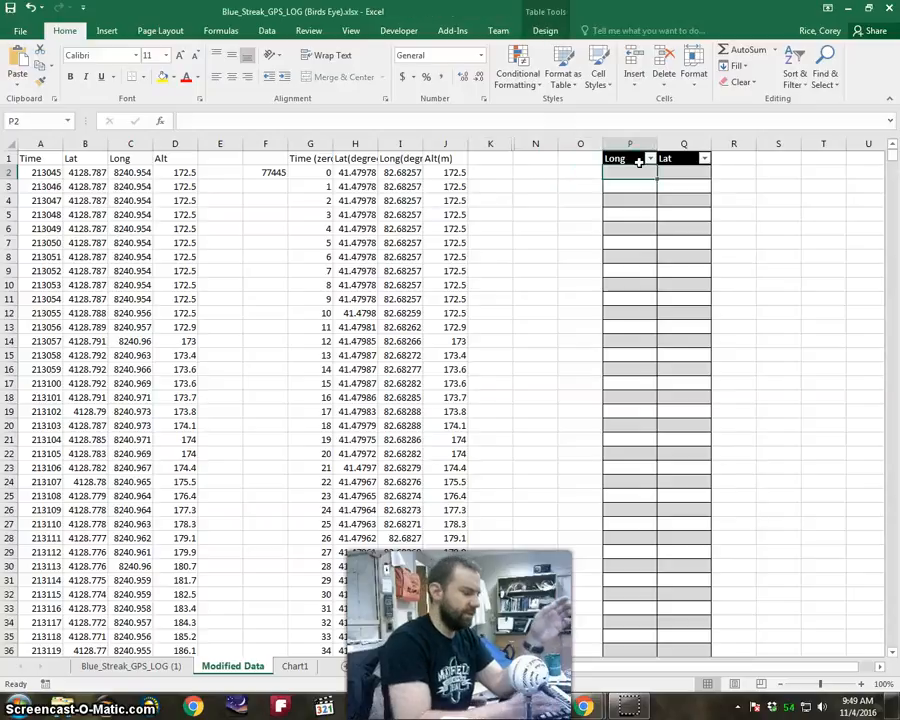
{"action": "type", "text": "="}
{"action": "left_click", "coordinate": [403, 172]}
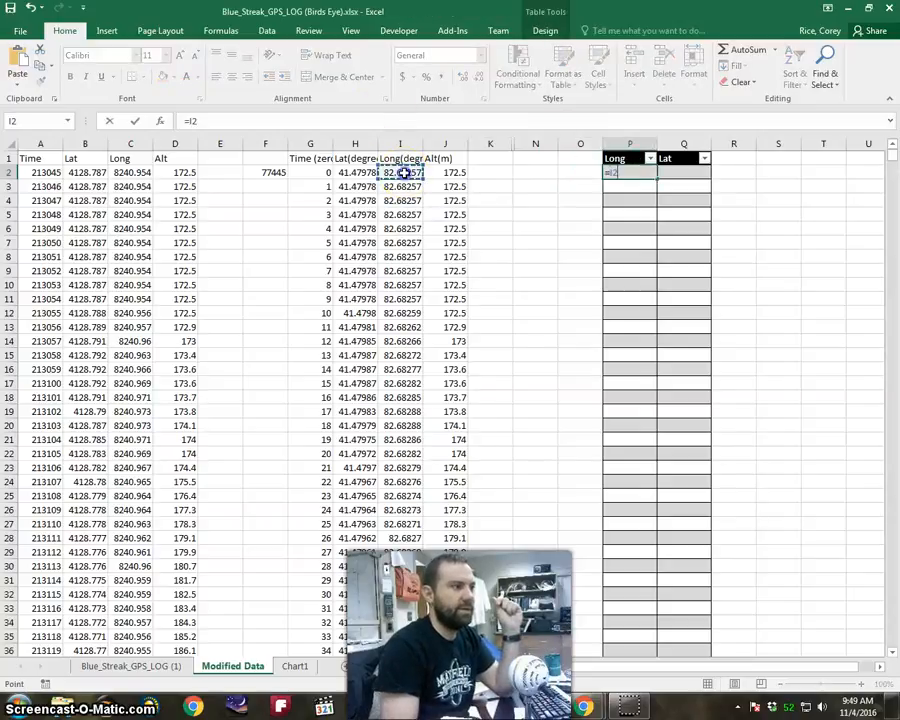
{"action": "key", "text": "Return"}
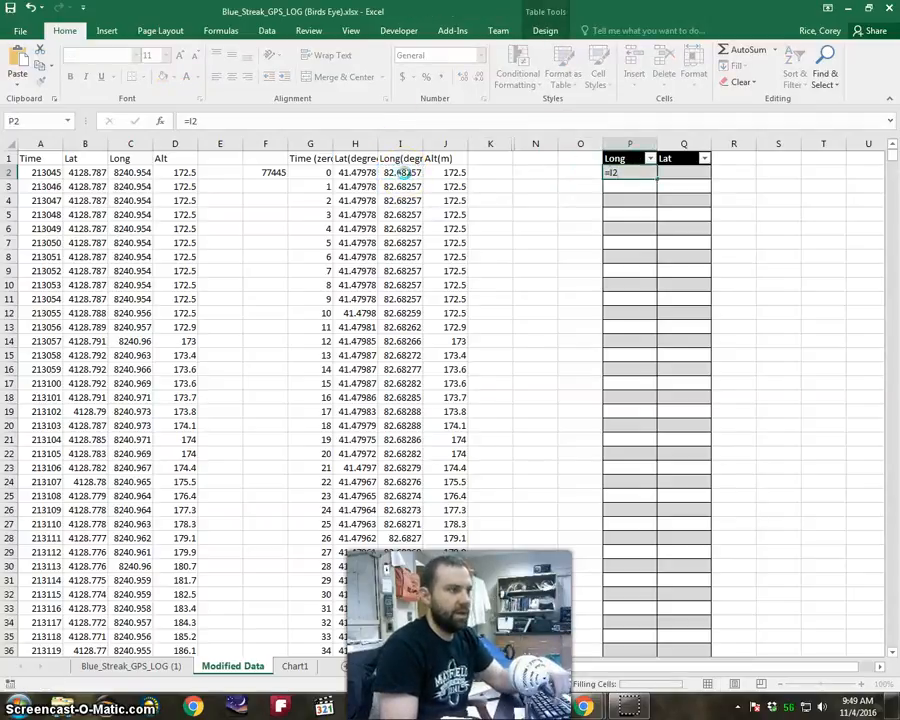
Fill the Lat column with the latitude in degrees by entering =H2 in Q2.
{"action": "left_click", "coordinate": [673, 172]}
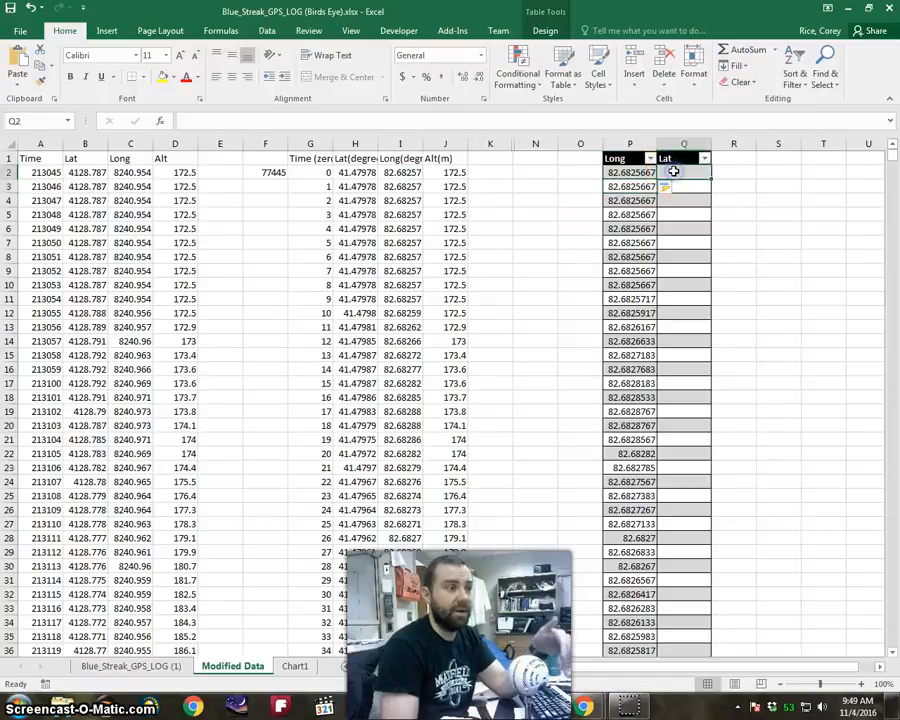
{"action": "type", "text": "="}
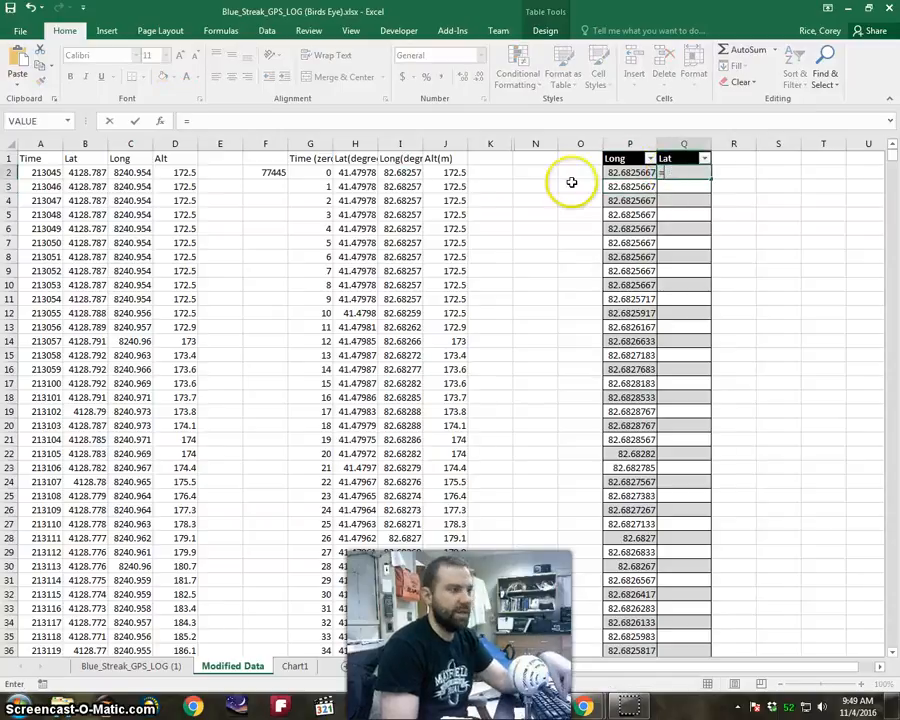
{"action": "left_click", "coordinate": [362, 173]}
{"action": "key", "text": "Return"}
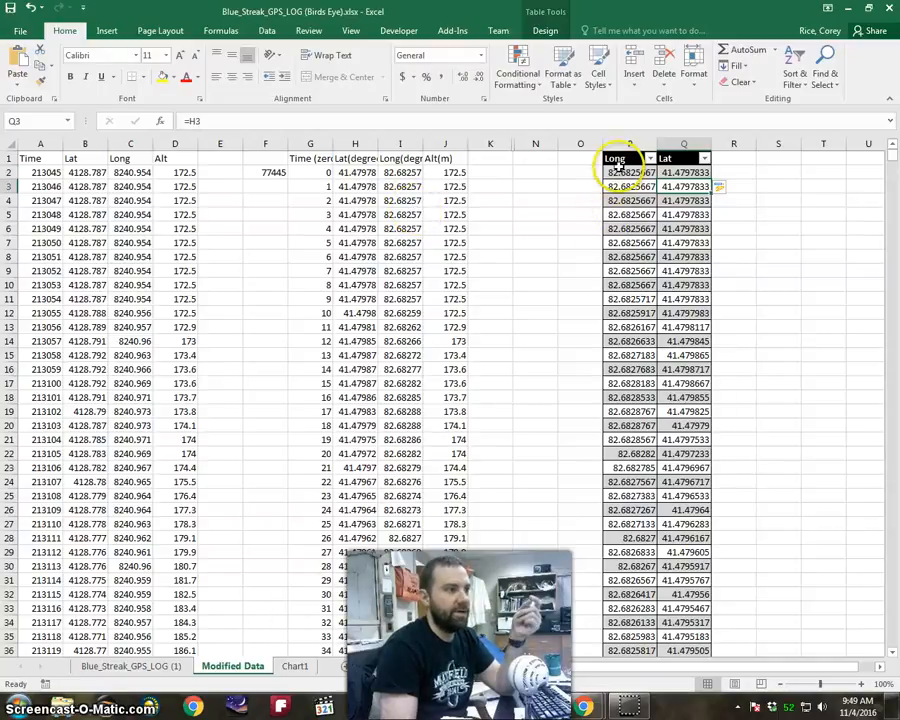
Insert a Scatter with Smooth Lines chart from the Long and Lat data in P1:Q130.
{"action": "left_click_drag", "start_coordinate": [619, 158], "coordinate": [676, 541]}
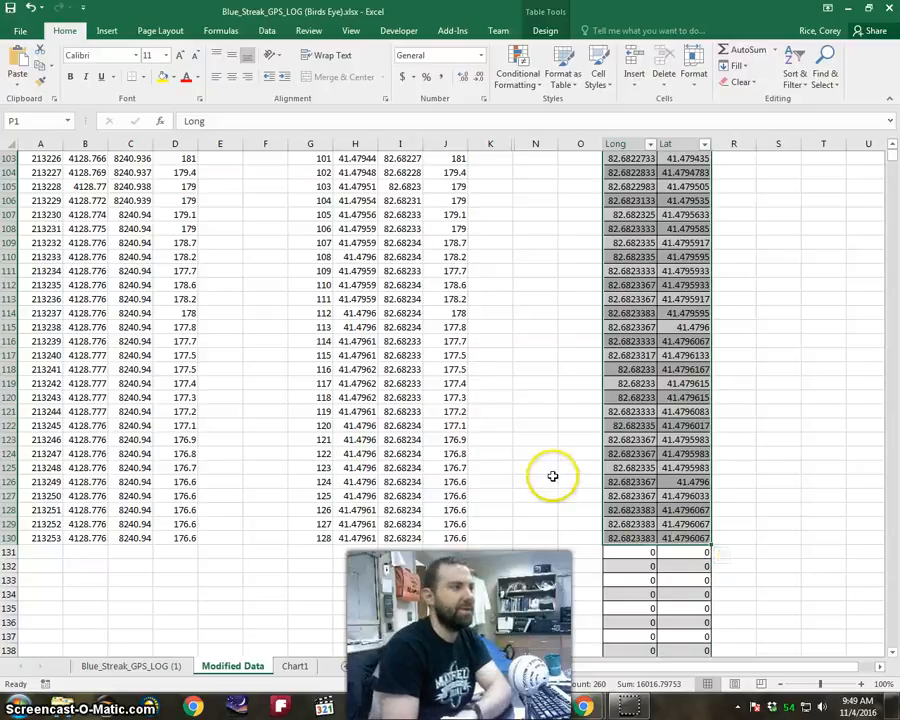
{"action": "scroll", "coordinate": [548, 472], "scroll_direction": "up", "scroll_amount": 20}
{"action": "scroll", "coordinate": [544, 469], "scroll_direction": "up", "scroll_amount": 1}
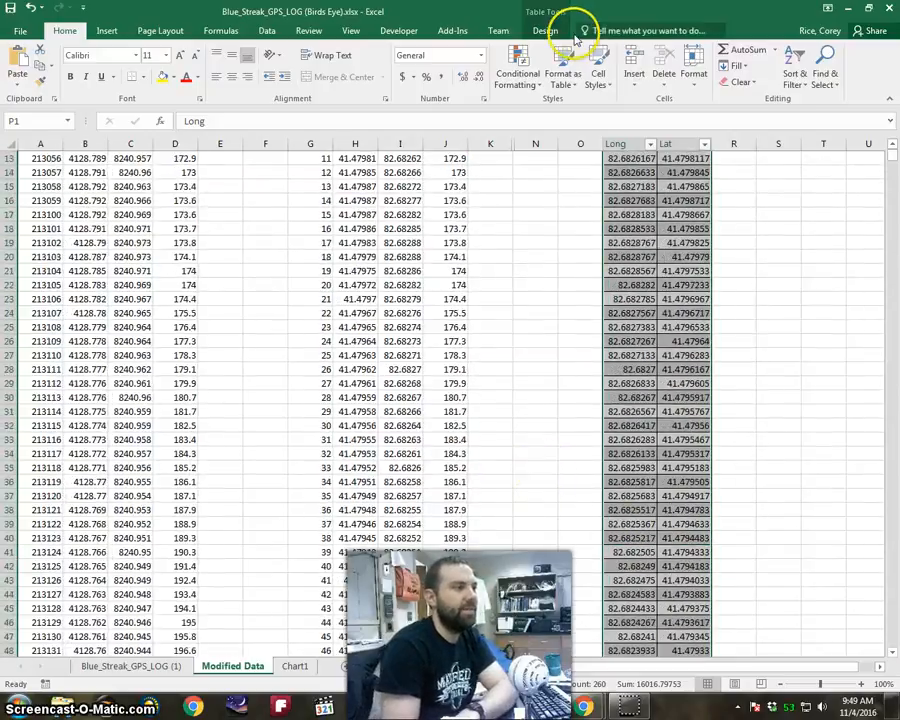
{"action": "scroll", "coordinate": [603, 413], "scroll_direction": "up", "scroll_amount": 4}
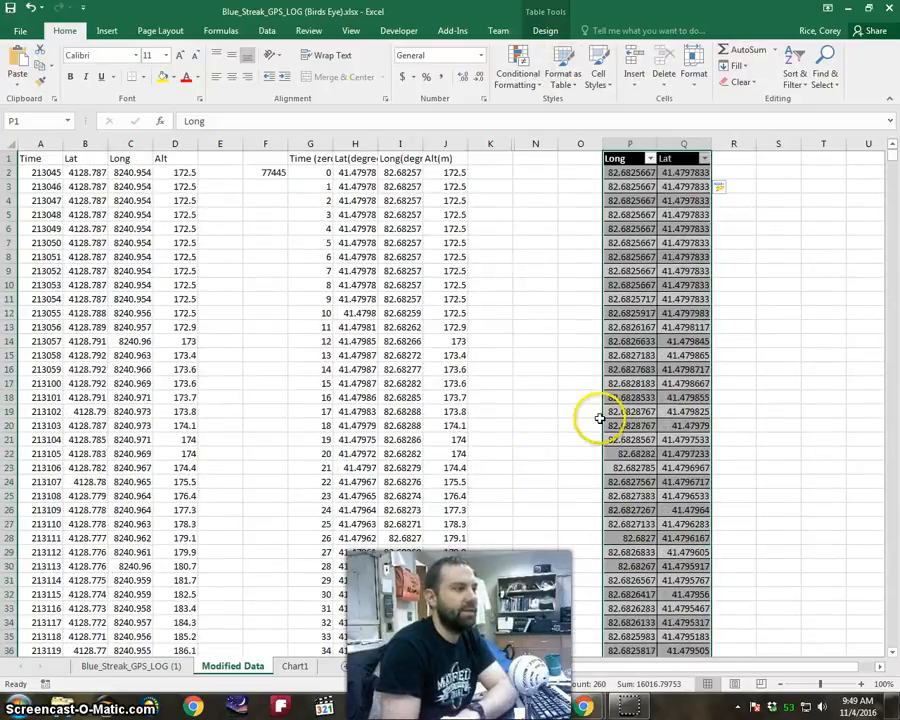
{"action": "left_click", "coordinate": [106, 31]}
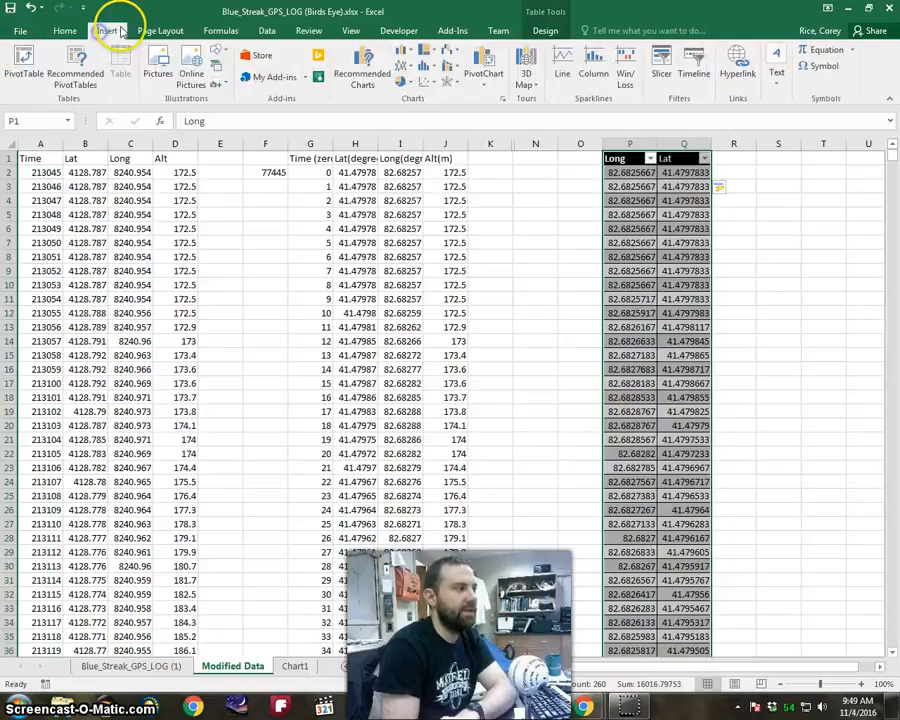
{"action": "left_click", "coordinate": [433, 83]}
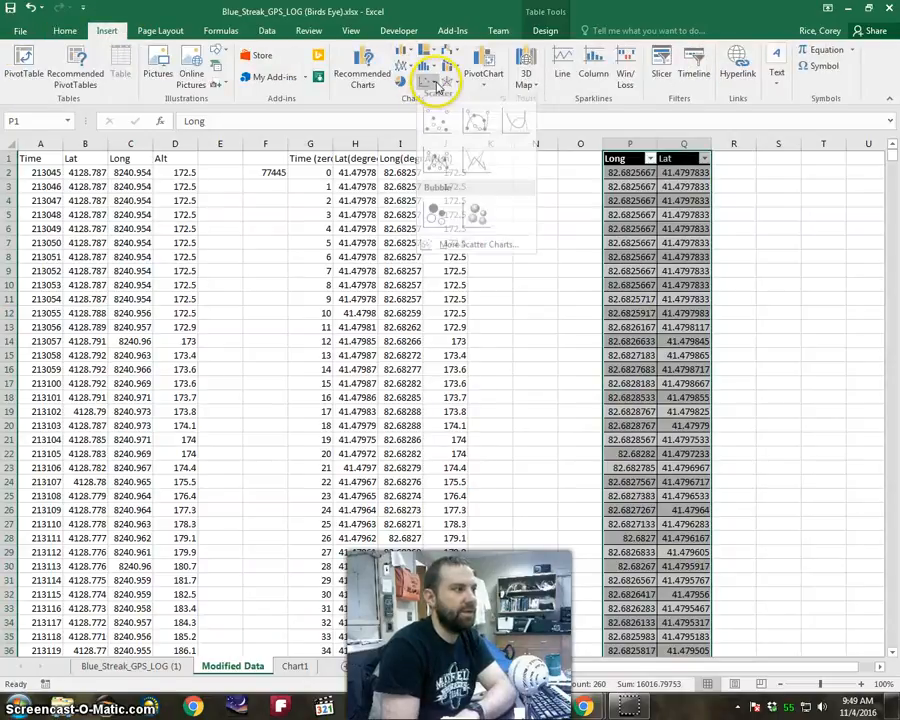
{"action": "left_click", "coordinate": [522, 130]}
Move the scatter chart higher on the sheet, clear of the Long and Lat table.
{"action": "left_click_drag", "start_coordinate": [555, 346], "coordinate": [474, 222]}
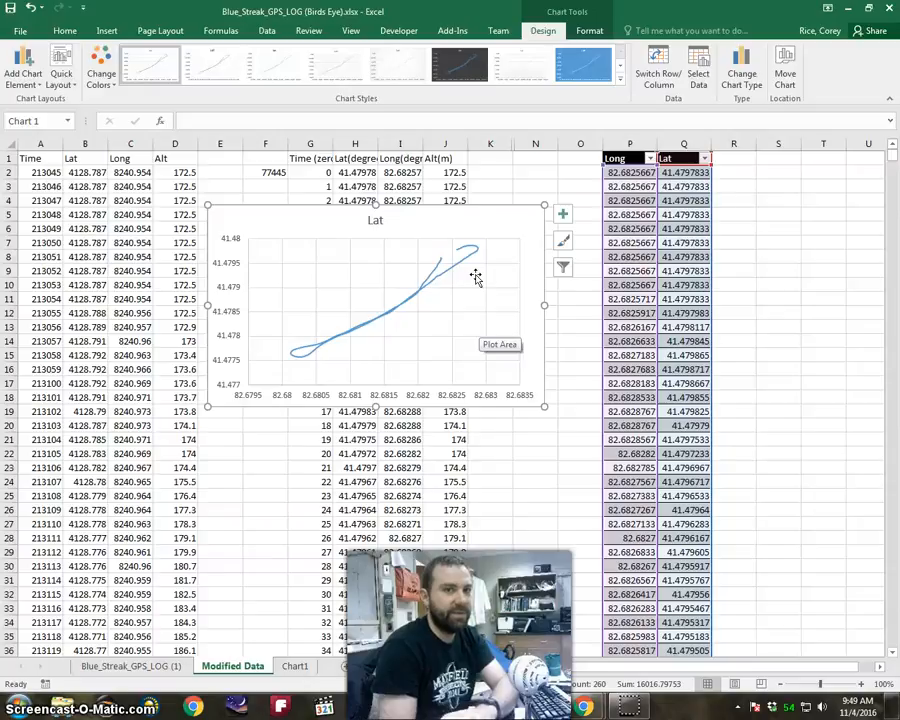
{"action": "left_click", "coordinate": [499, 229]}
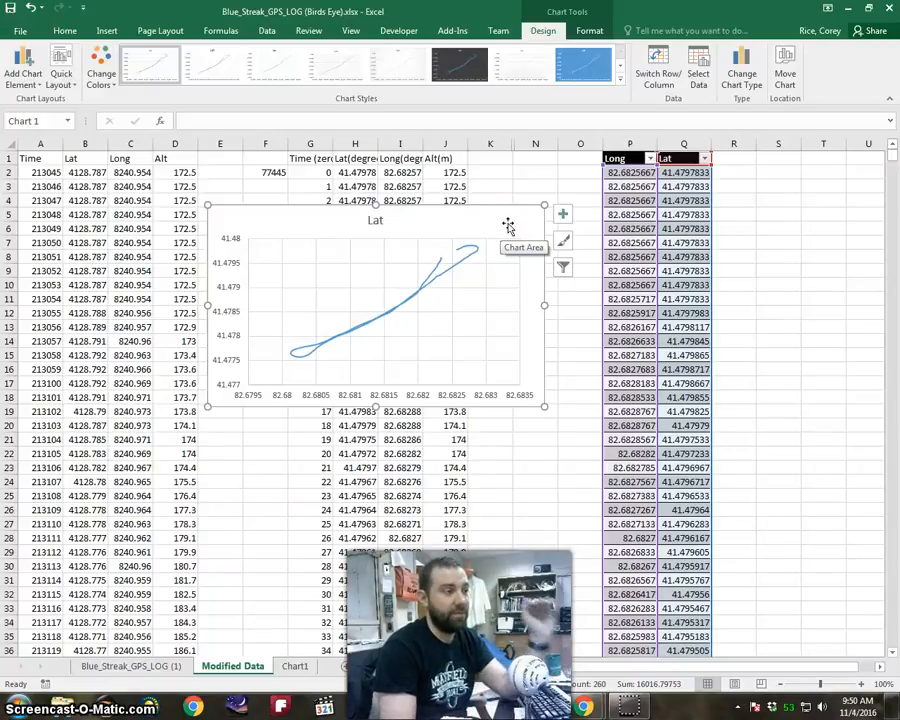
{"action": "left_click", "coordinate": [511, 232]}
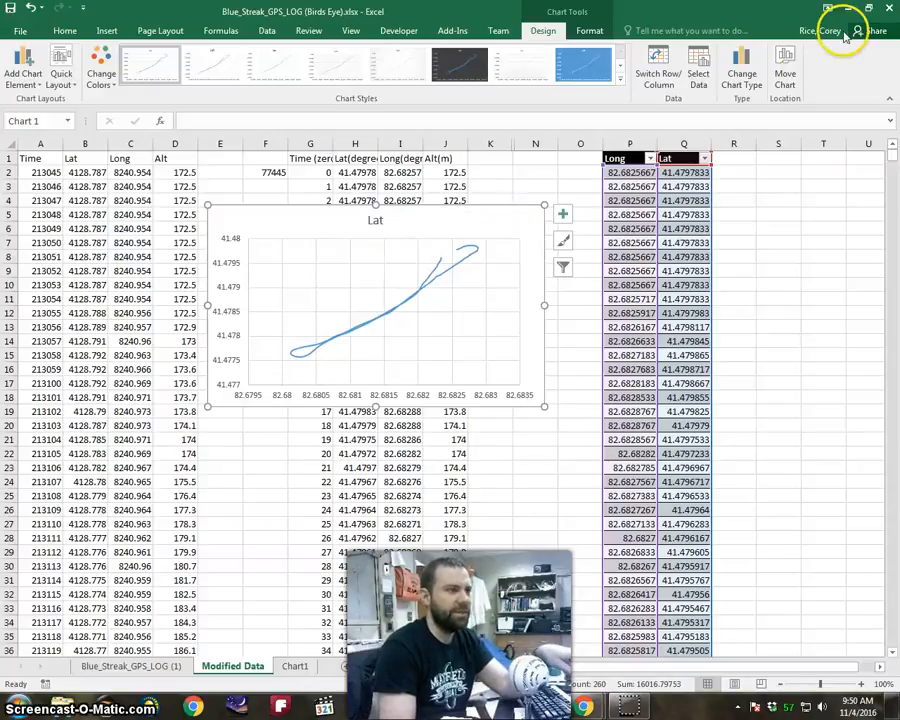
Minimize Paint and dock the Excel window to the left half of the screen with the whole chart in view.
{"action": "left_click", "coordinate": [870, 10]}
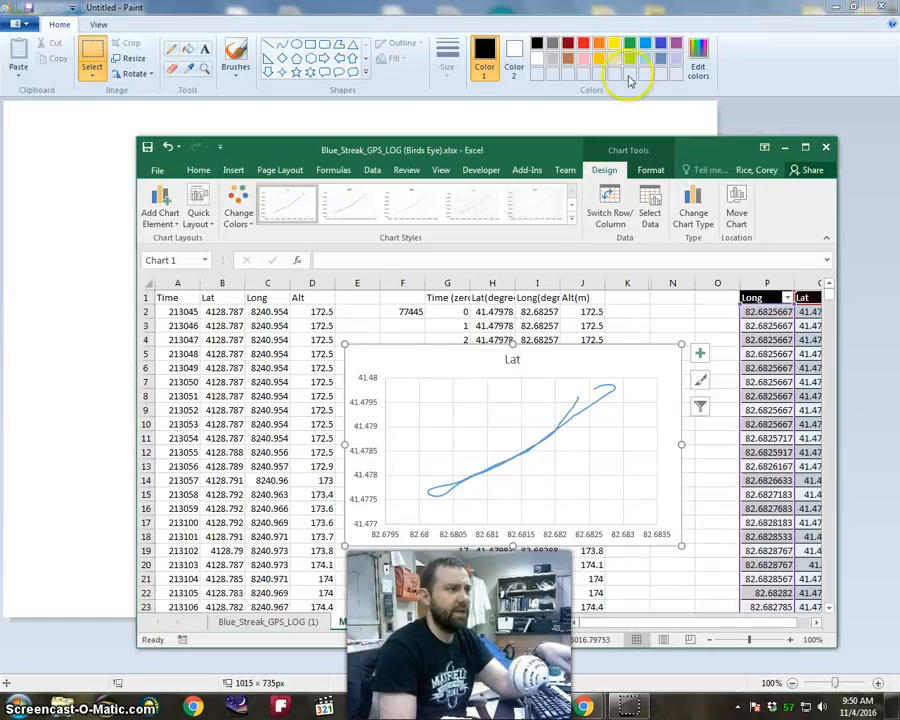
{"action": "left_click", "coordinate": [832, 8]}
{"action": "left_click_drag", "start_coordinate": [700, 144], "coordinate": [2, 180]}
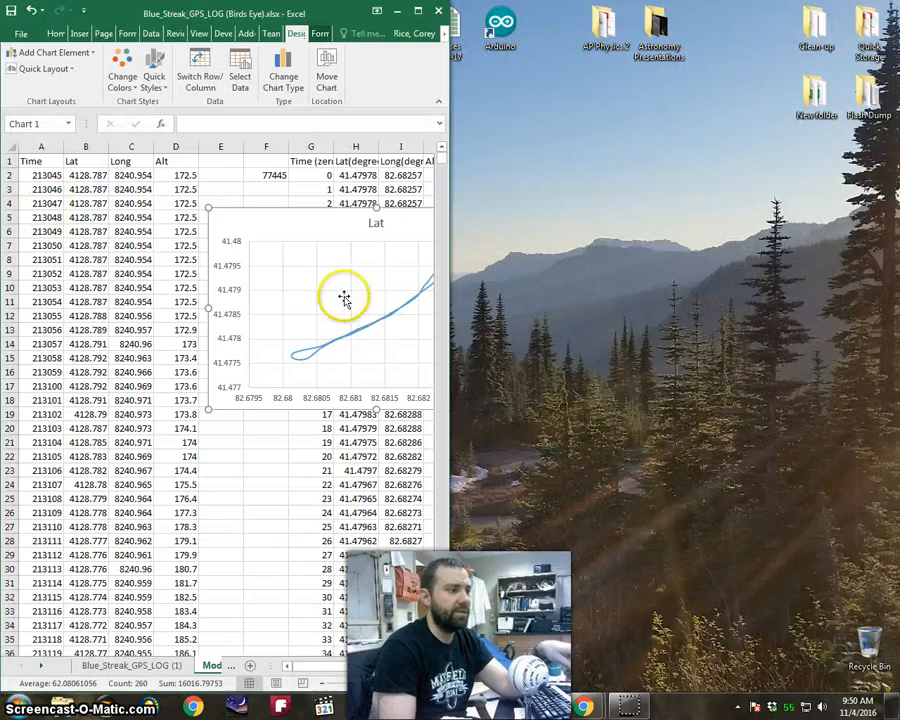
{"action": "left_click_drag", "start_coordinate": [322, 666], "coordinate": [340, 668]}
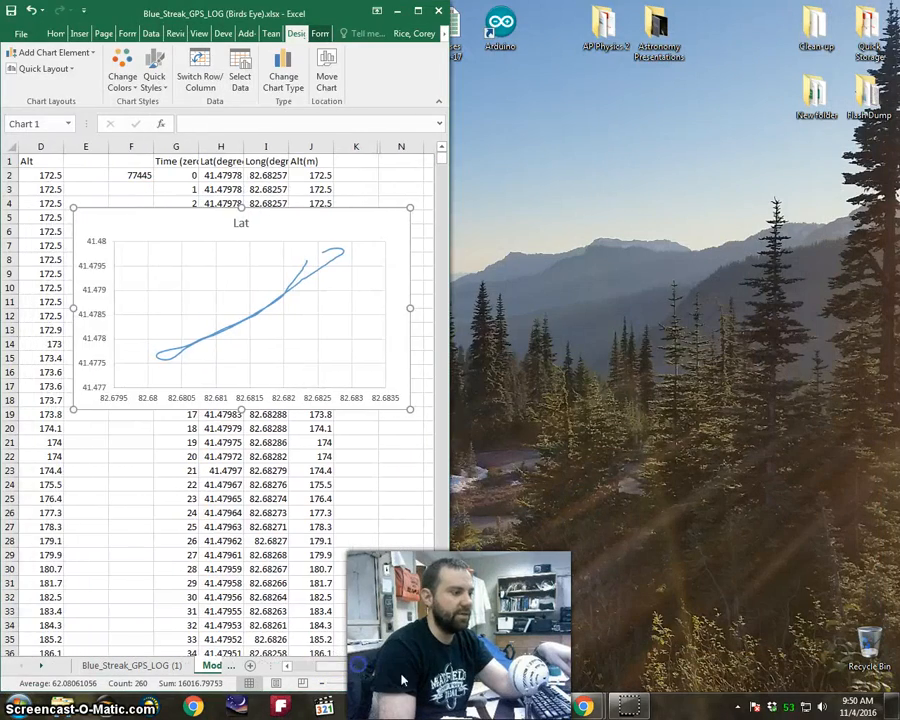
Switch to Google Maps in Chrome, dock its window beside Excel and frame the Blue Streak coaster in Earth view.
{"action": "left_click", "coordinate": [641, 621]}
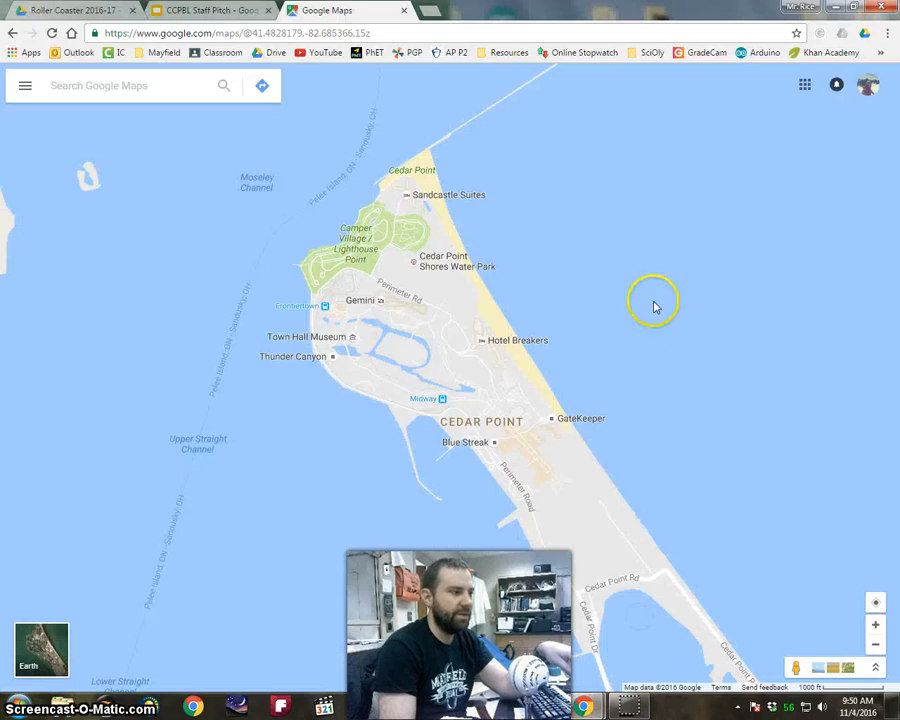
{"action": "left_click", "coordinate": [856, 9]}
{"action": "left_click", "coordinate": [686, 22]}
{"action": "left_click_drag", "start_coordinate": [686, 18], "coordinate": [897, 72]}
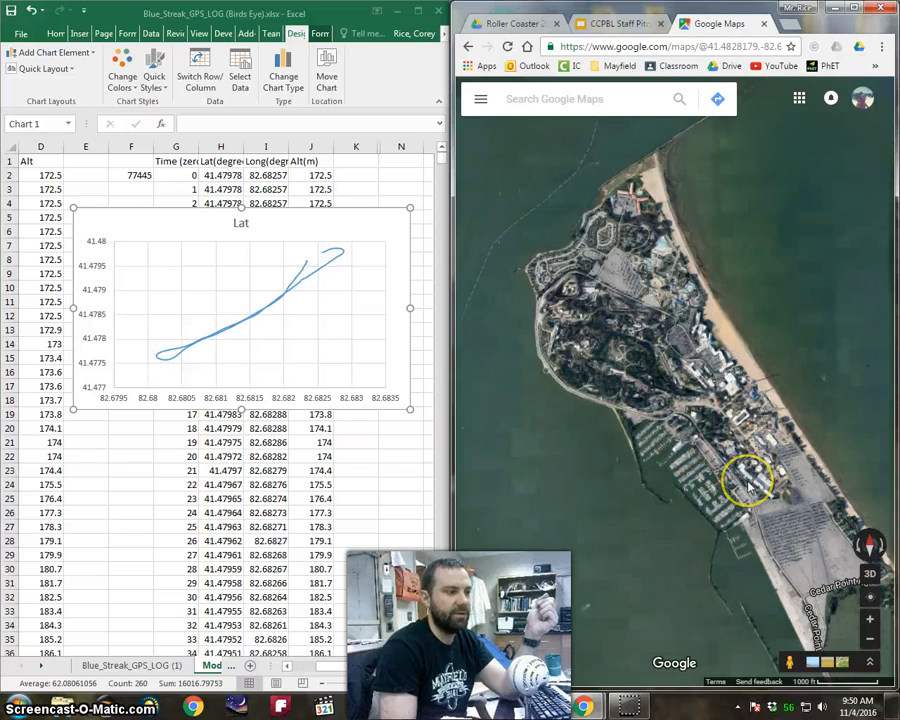
{"action": "scroll", "coordinate": [748, 486], "scroll_direction": "up", "scroll_amount": 5}
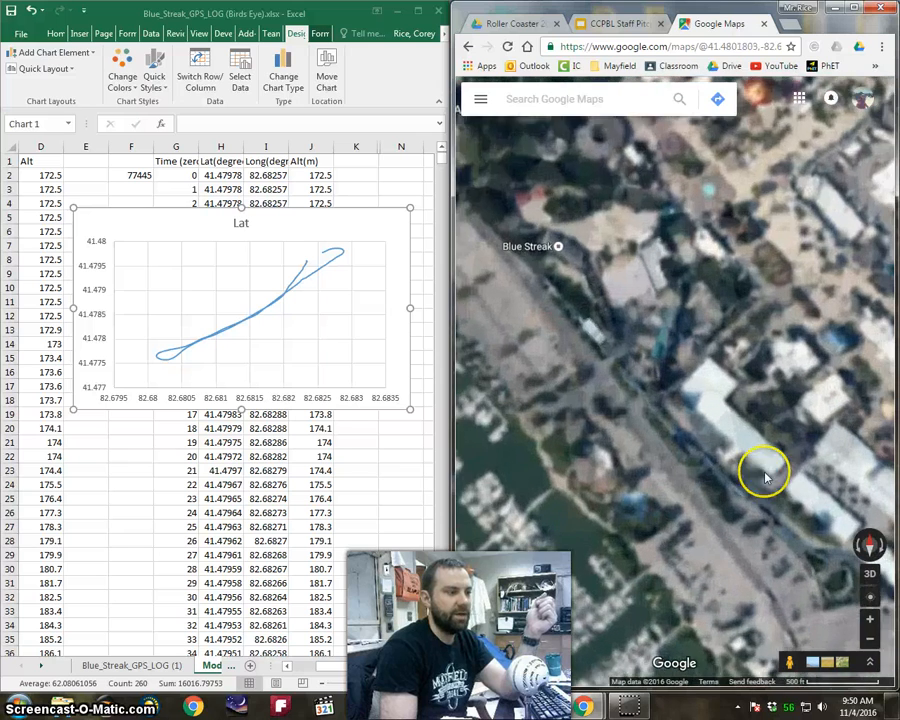
{"action": "mouse_move", "coordinate": [763, 477]}
{"action": "left_mouse_down"}
{"action": "mouse_move", "coordinate": [690, 410]}
{"action": "mouse_move", "coordinate": [680, 314]}
{"action": "mouse_move", "coordinate": [711, 313]}
{"action": "mouse_move", "coordinate": [741, 342]}
{"action": "mouse_move", "coordinate": [726, 340]}
{"action": "left_mouse_up"}
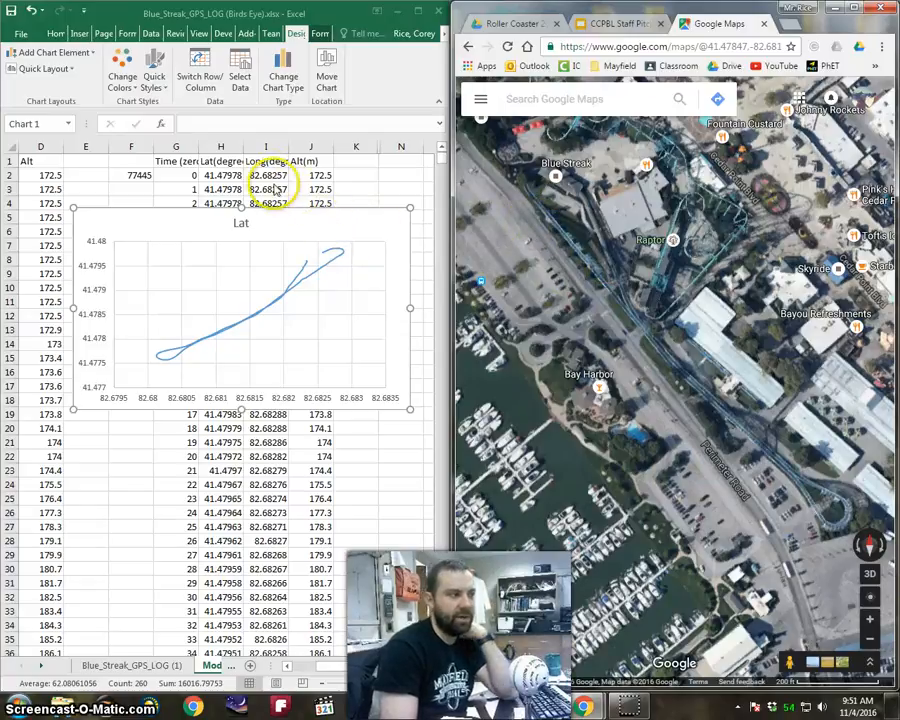
Change the Long column formula in P2 to =100-I2 so the longitude plot is mirrored.
{"action": "left_click", "coordinate": [272, 175]}
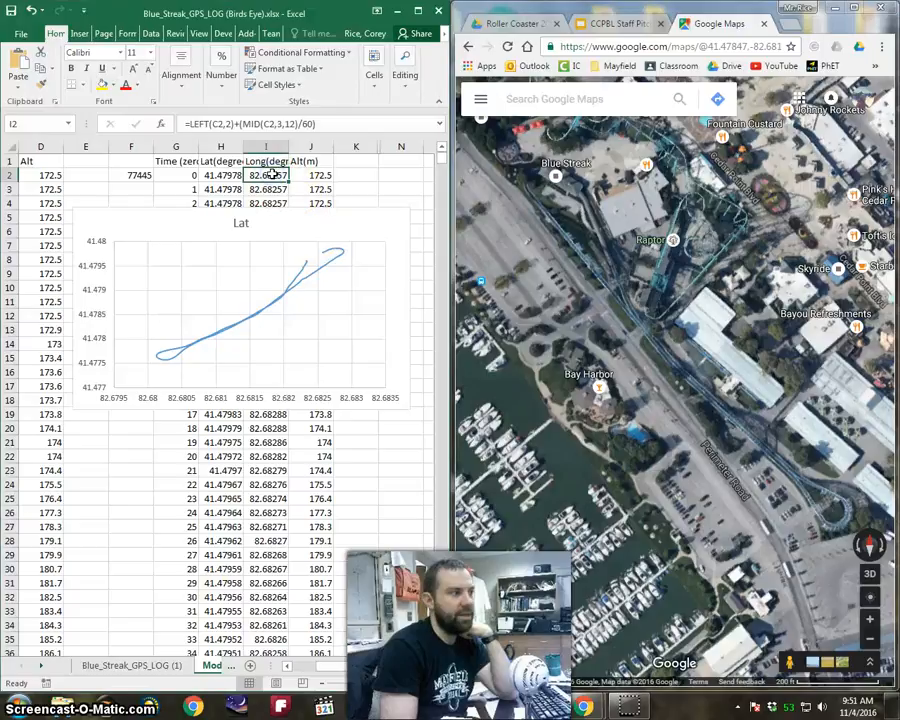
{"action": "left_click", "coordinate": [229, 172]}
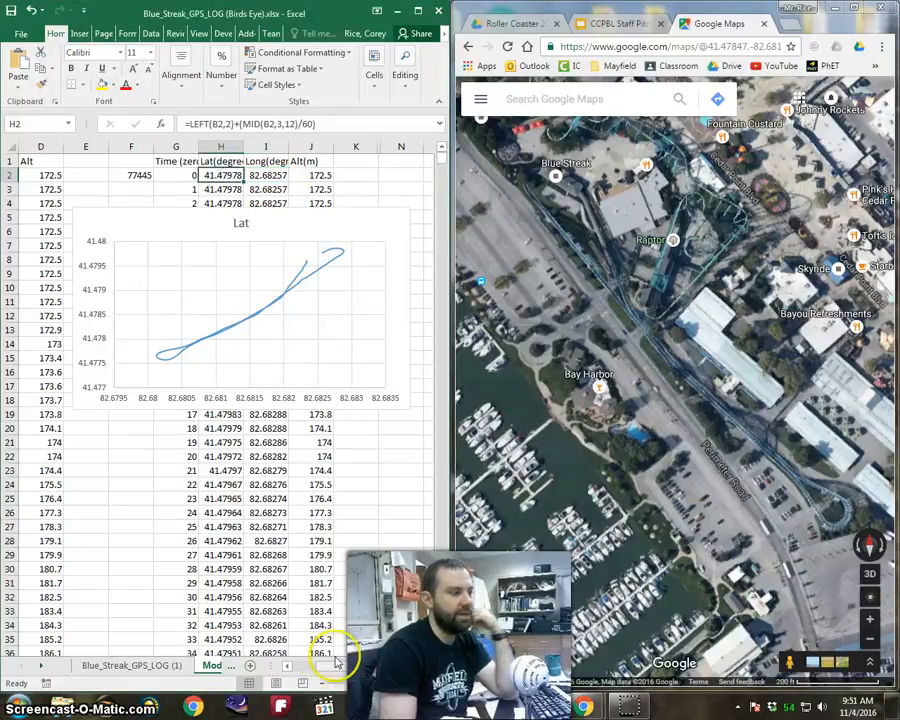
{"action": "left_click_drag", "start_coordinate": [334, 666], "coordinate": [361, 666]}
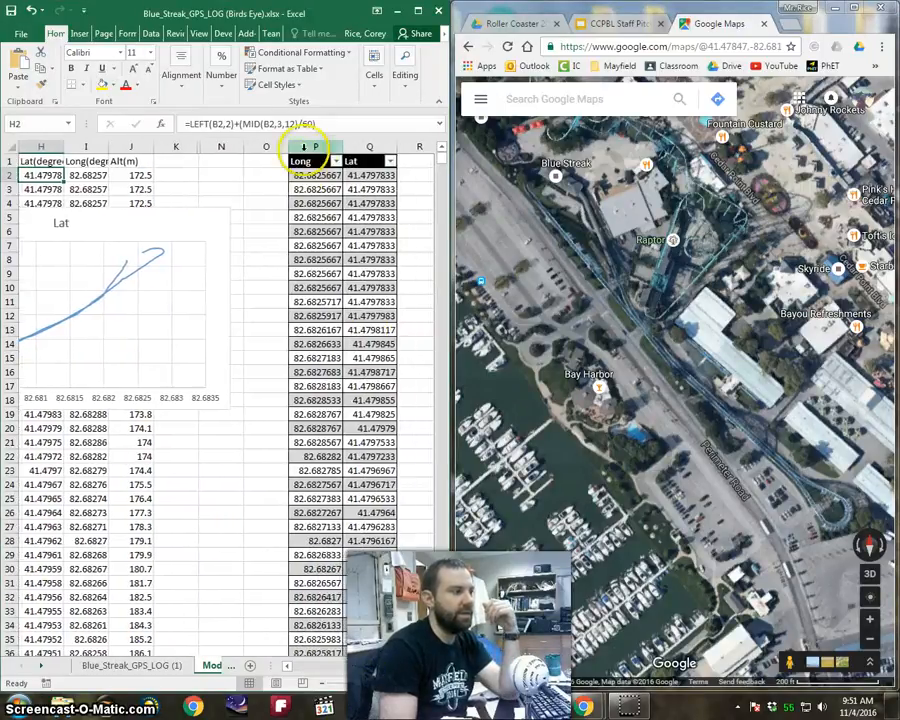
{"action": "left_click", "coordinate": [311, 175]}
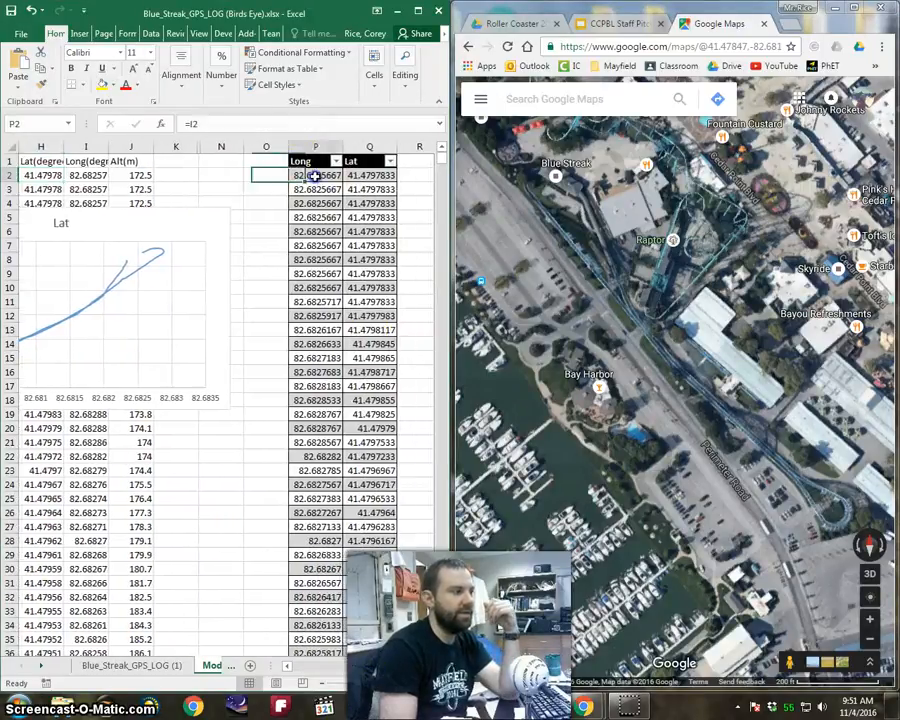
{"action": "left_click", "coordinate": [190, 124]}
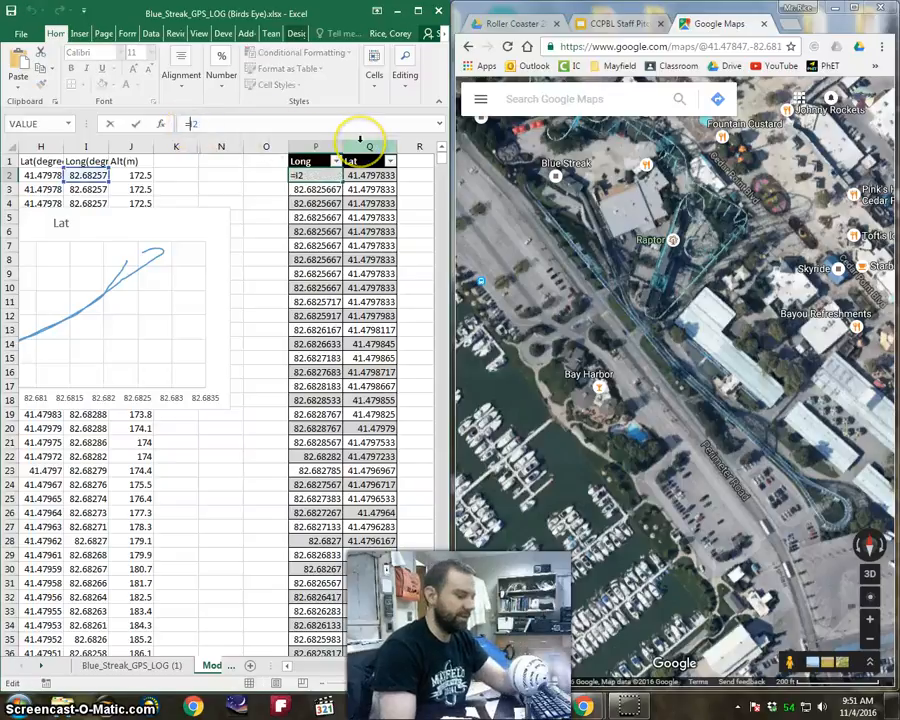
{"action": "type", "text": "100-"}
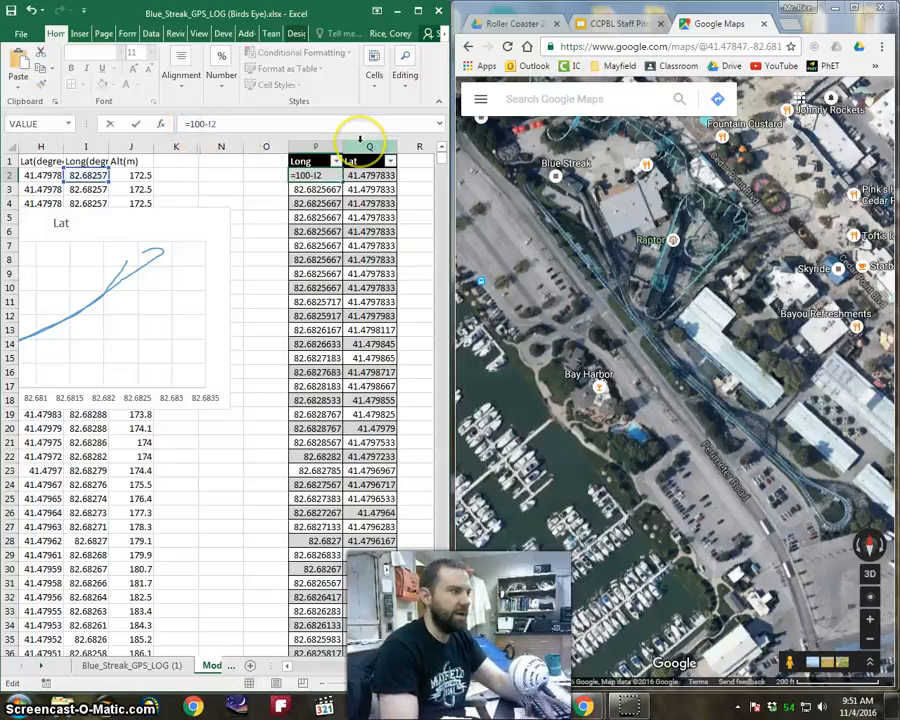
{"action": "key", "text": "Return"}
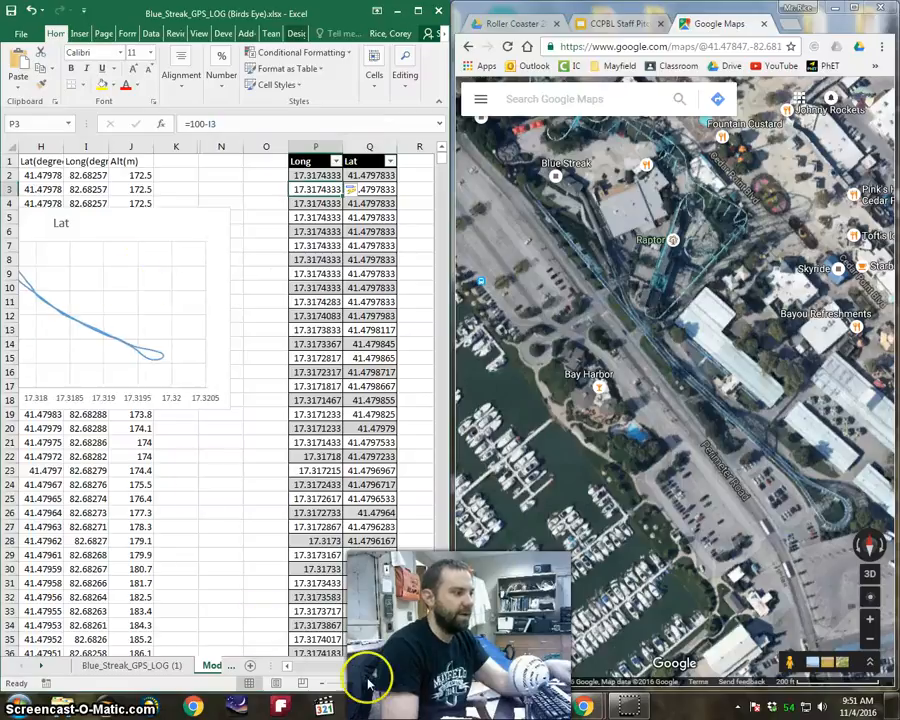
Move the scatter chart so the whole mirrored track can be viewed together with the Long column.
{"action": "left_click_drag", "start_coordinate": [375, 669], "coordinate": [351, 668]}
{"action": "left_click_drag", "start_coordinate": [285, 226], "coordinate": [368, 243]}
{"action": "left_click_drag", "start_coordinate": [358, 670], "coordinate": [375, 669]}
{"action": "left_click_drag", "start_coordinate": [246, 234], "coordinate": [311, 248]}
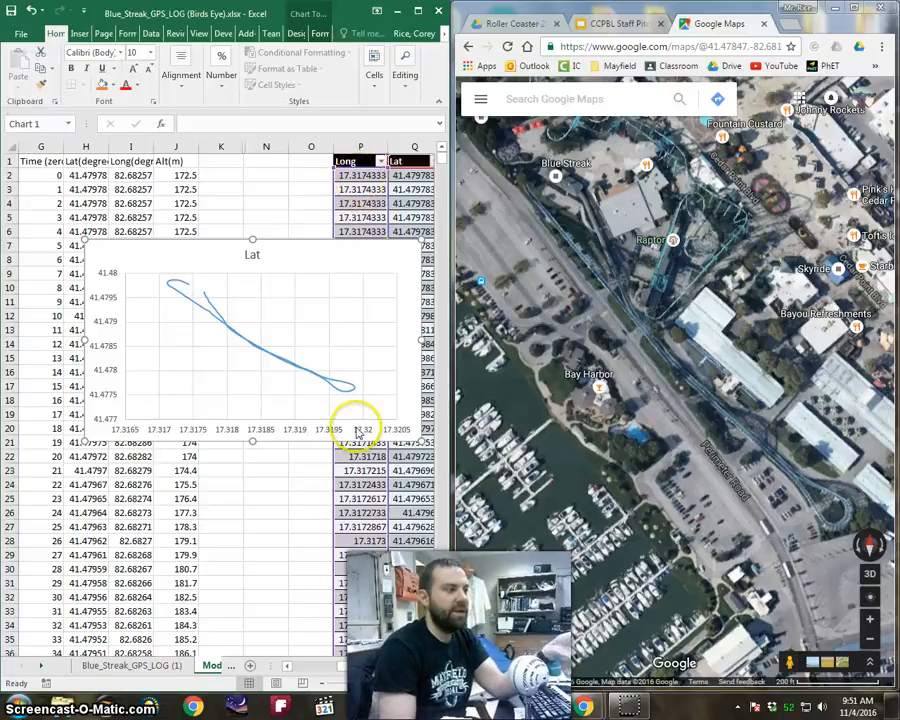
{"action": "left_click", "coordinate": [362, 180]}
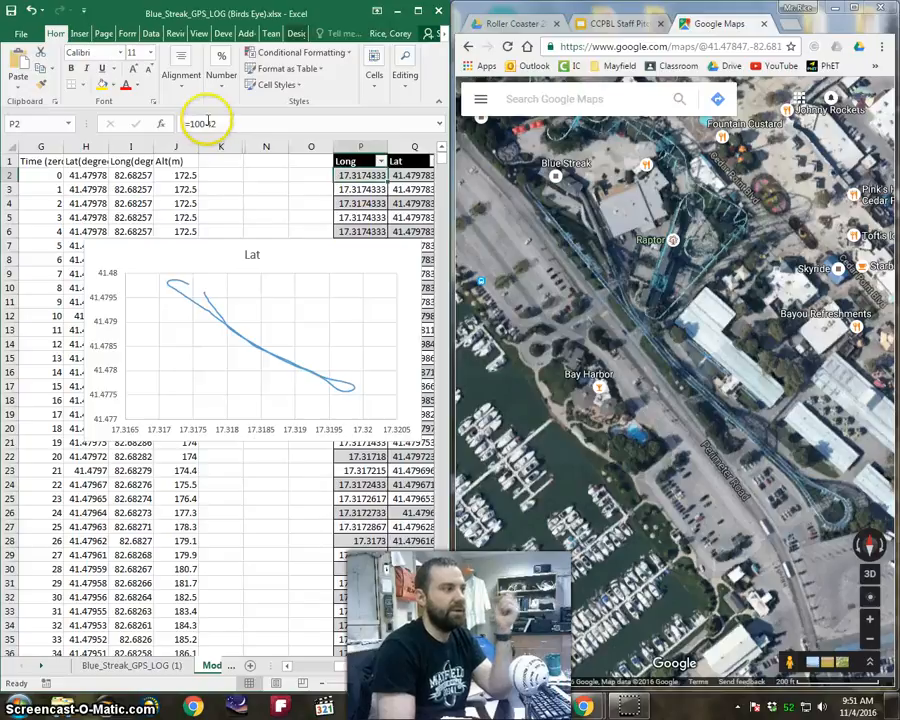
{"action": "left_click", "coordinate": [203, 121]}
{"action": "key", "text": "BackSpace"}
{"action": "left_click", "coordinate": [219, 144]}
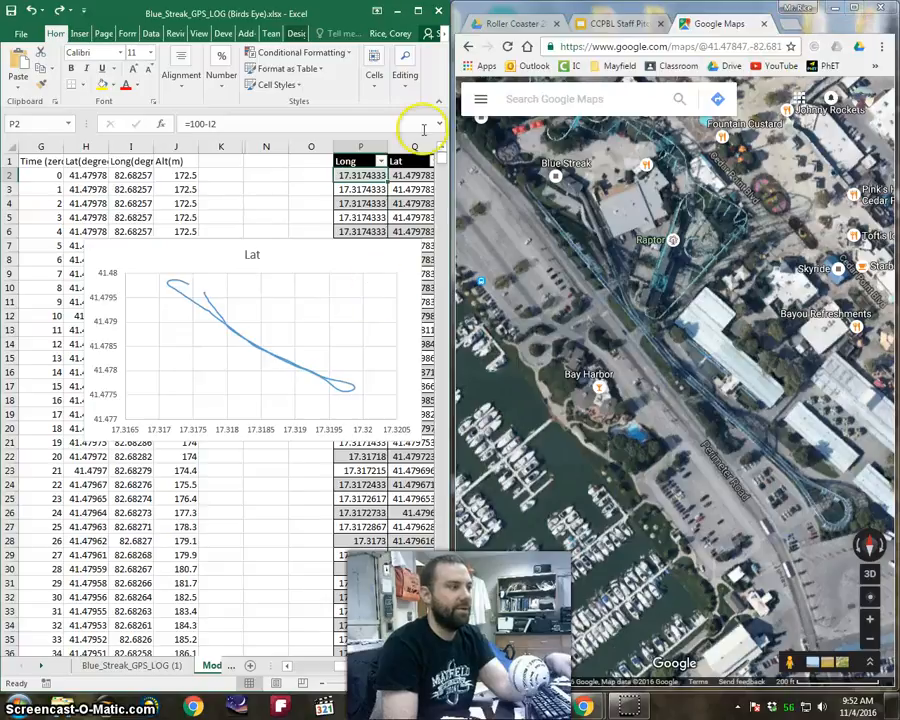
Maximize the Excel window and set the border of the chart's plot area to Automatic.
{"action": "left_click", "coordinate": [421, 11]}
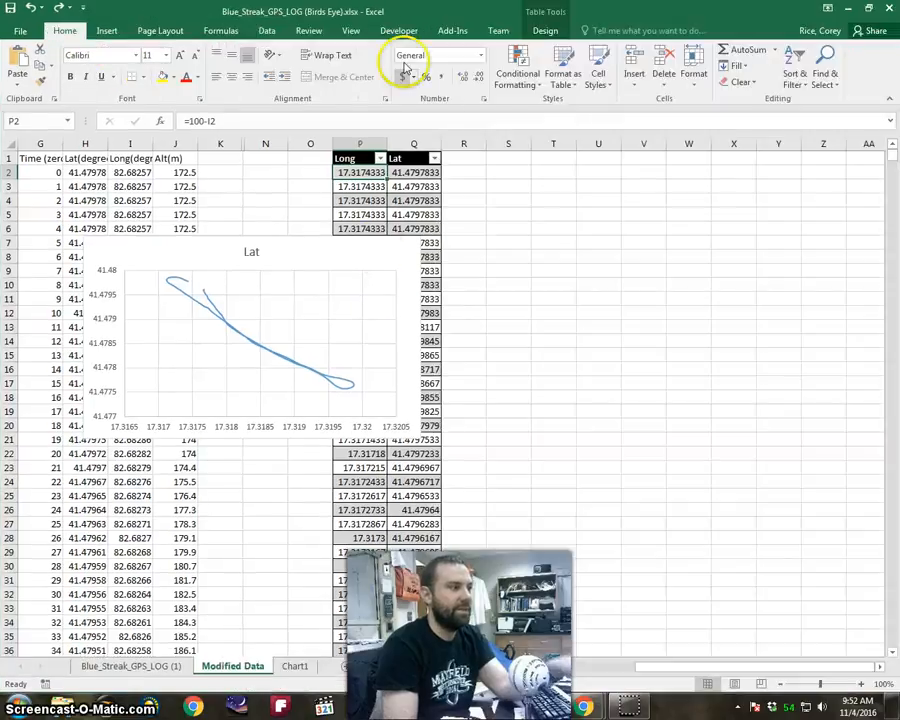
{"action": "left_click", "coordinate": [366, 280]}
{"action": "right_click", "coordinate": [376, 285]}
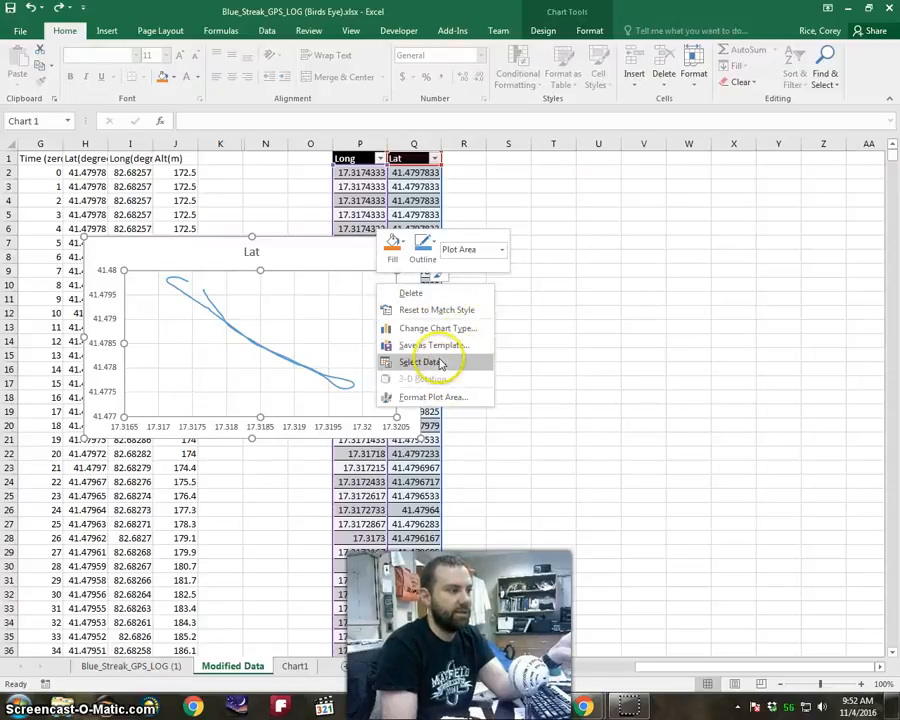
{"action": "left_click", "coordinate": [449, 400]}
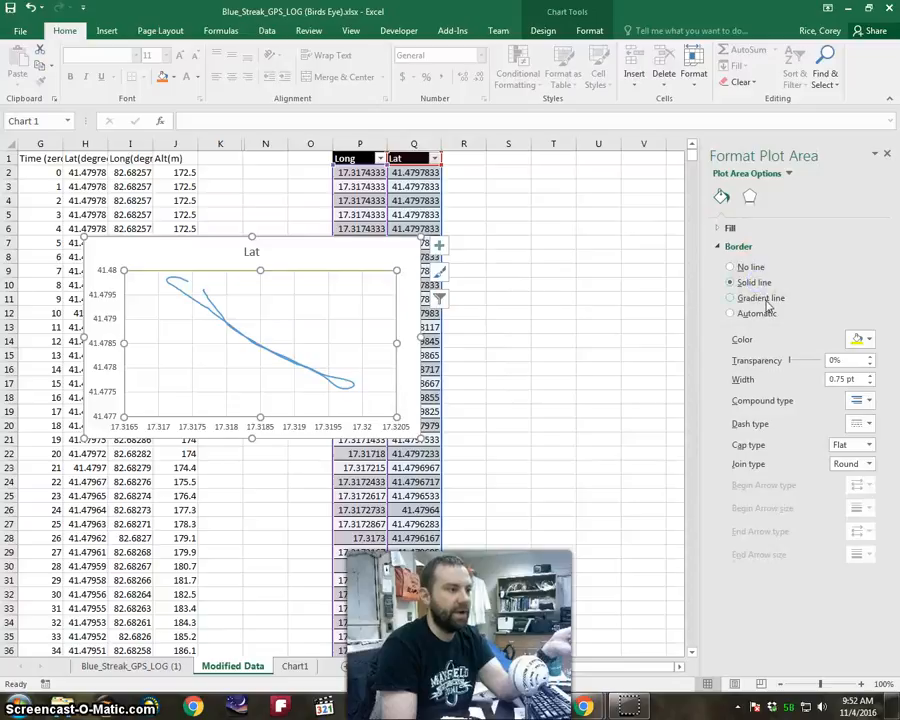
{"action": "left_click", "coordinate": [716, 229]}
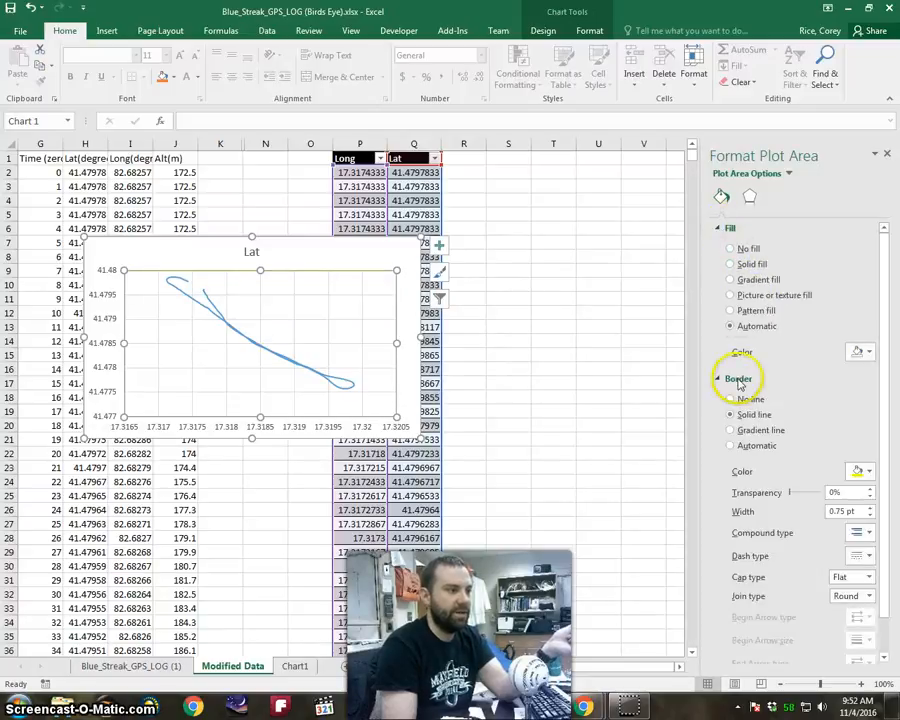
{"action": "left_click", "coordinate": [745, 400]}
{"action": "left_click", "coordinate": [748, 445]}
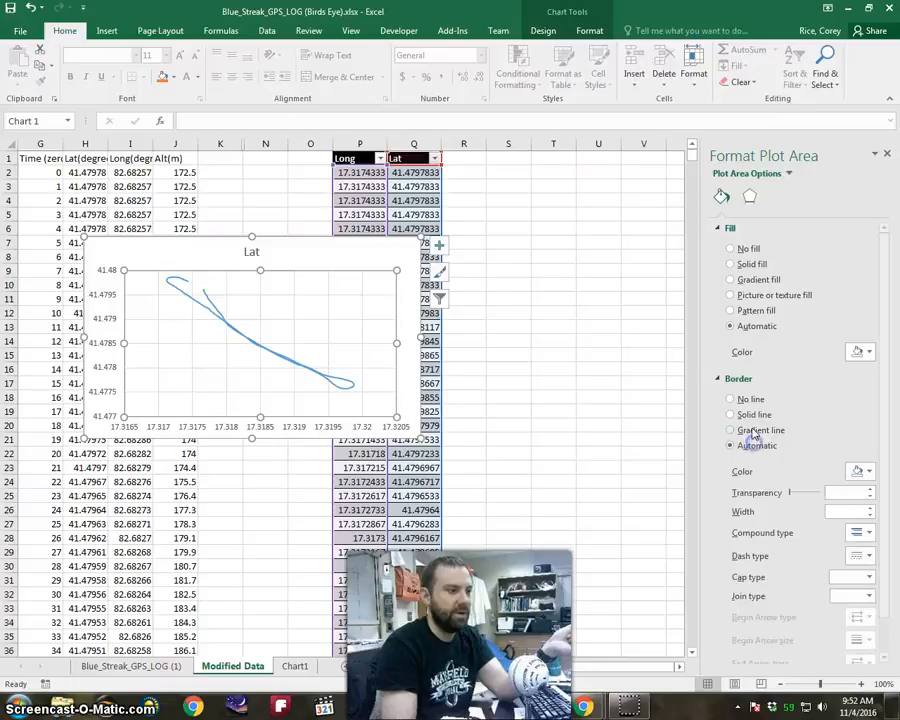
Try a solid fill and a gradient fill on the chart's plot area.
{"action": "left_click", "coordinate": [753, 267]}
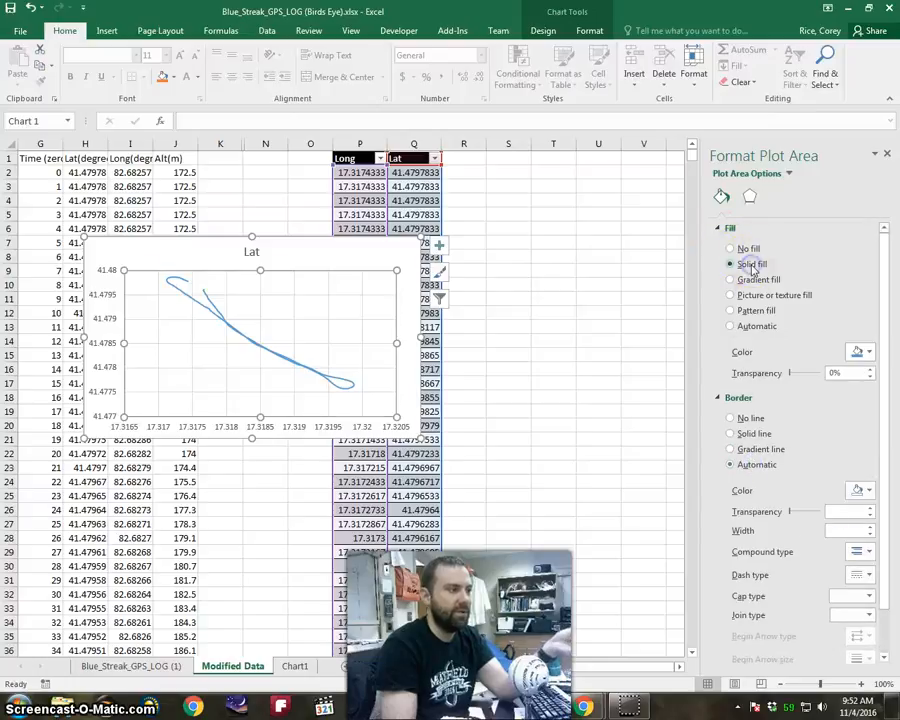
{"action": "left_click", "coordinate": [865, 353]}
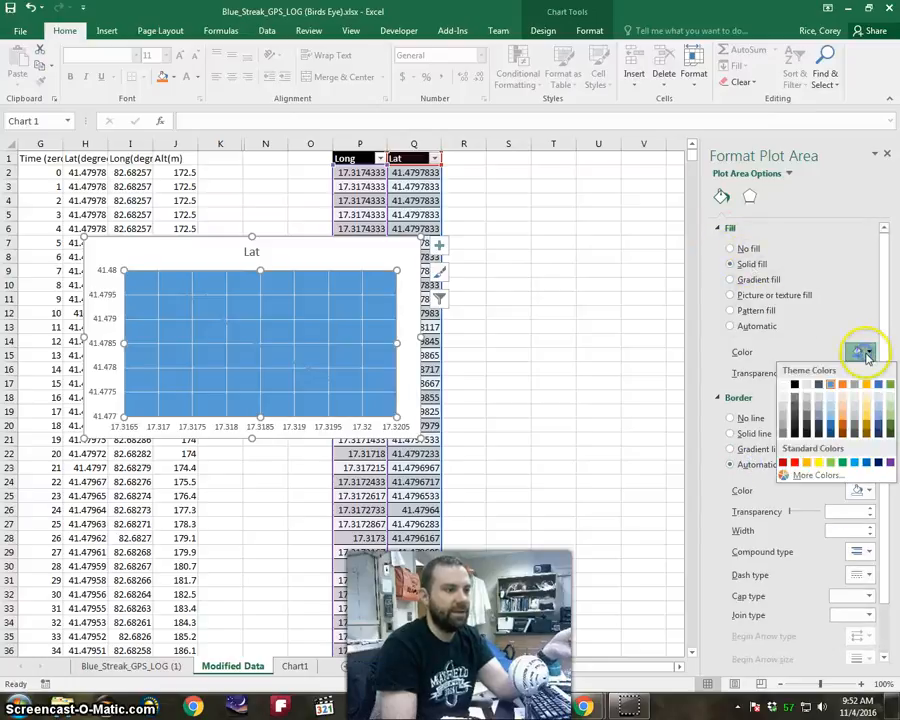
{"action": "left_click", "coordinate": [866, 399]}
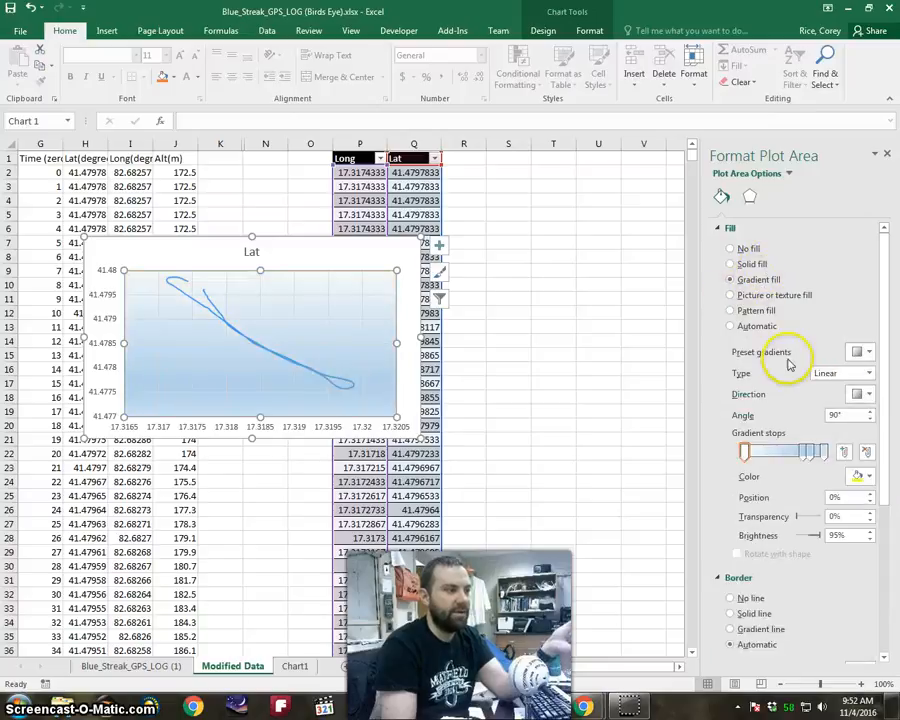
Apply a picture fill to the plot area and check the online and file picture sources without choosing an image.
{"action": "left_click", "coordinate": [766, 298]}
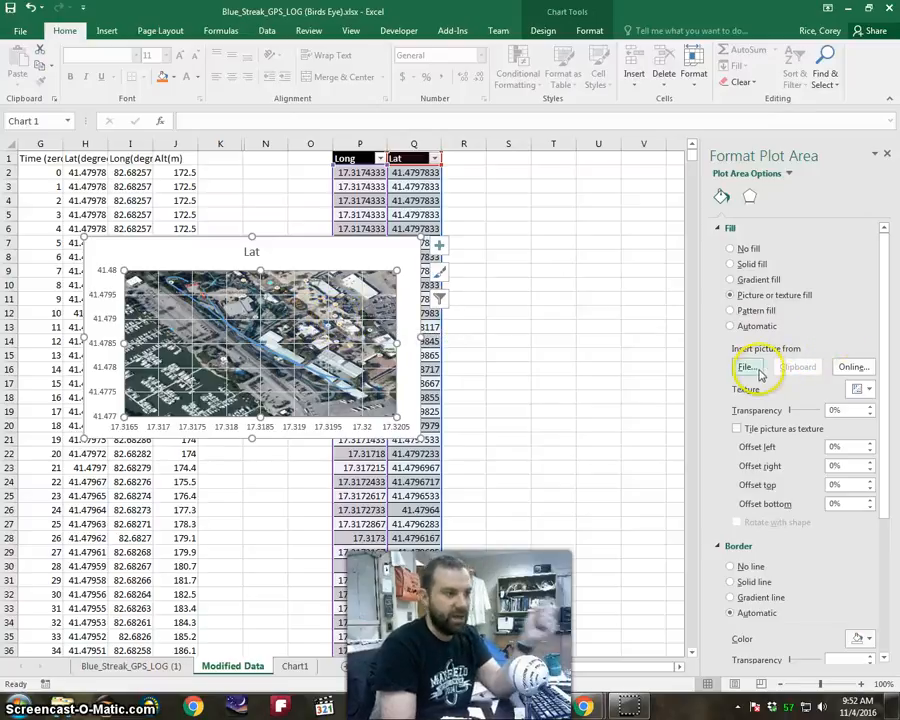
{"action": "left_click", "coordinate": [850, 368]}
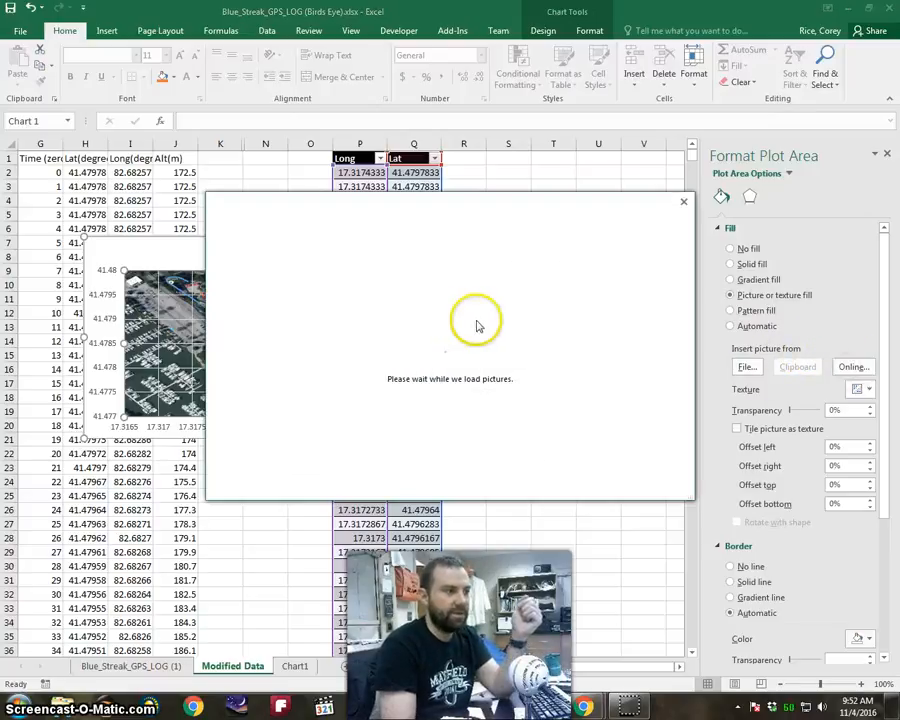
{"action": "left_click", "coordinate": [684, 201]}
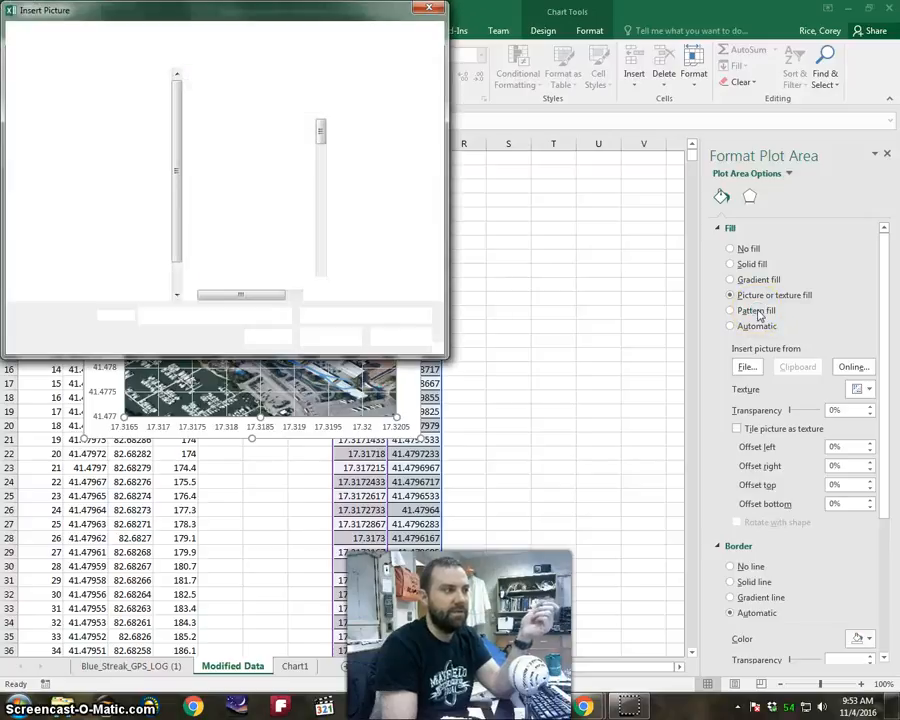
{"action": "left_click", "coordinate": [431, 10]}
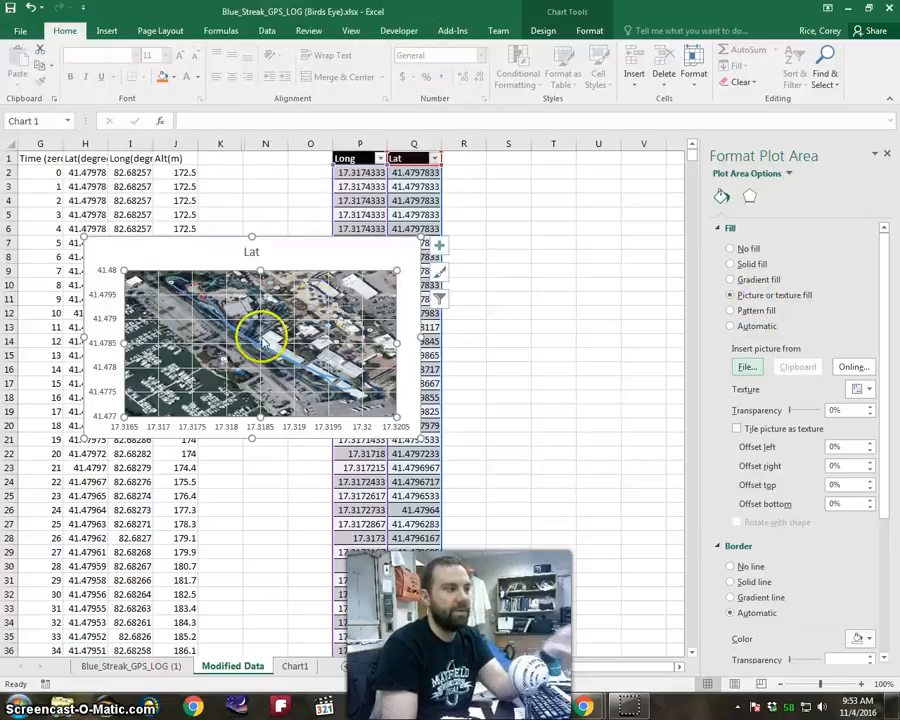
Switch to Google Maps in Chrome, maximize its window and frame the entire Blue Streak track in the satellite view.
{"action": "left_click", "coordinate": [848, 10]}
{"action": "left_click", "coordinate": [853, 8]}
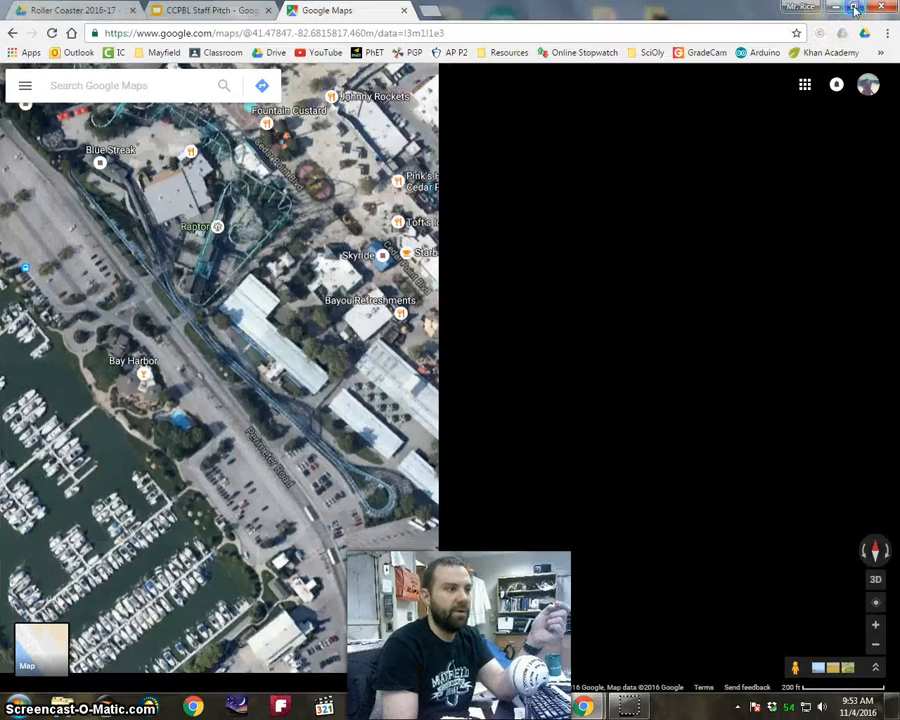
{"action": "left_click_drag", "start_coordinate": [444, 224], "coordinate": [485, 269]}
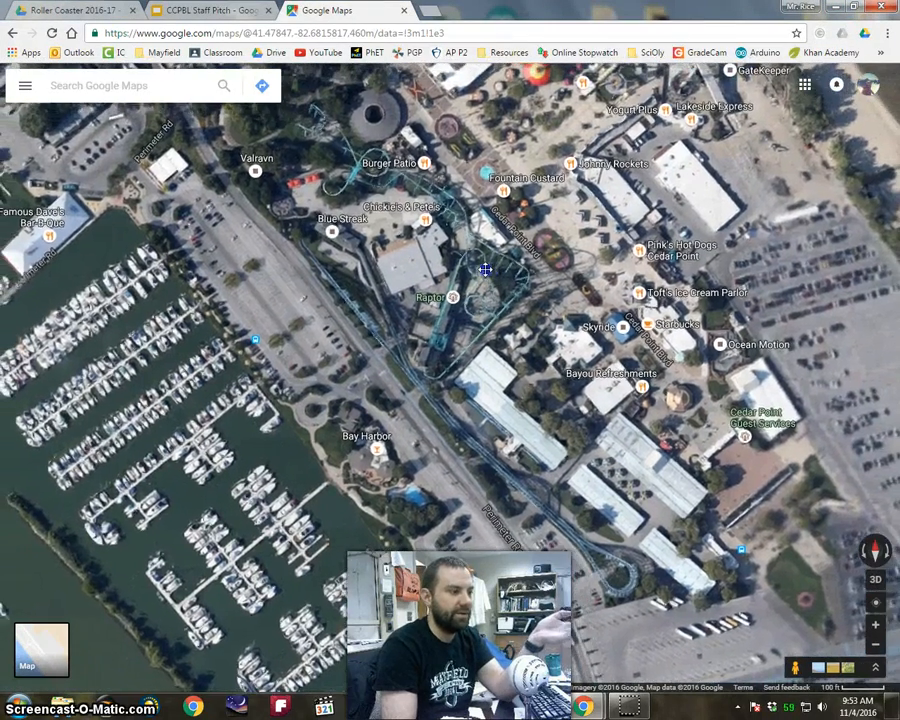
{"action": "left_click", "coordinate": [492, 280]}
{"action": "scroll", "coordinate": [490, 282], "scroll_direction": "up", "scroll_amount": 1}
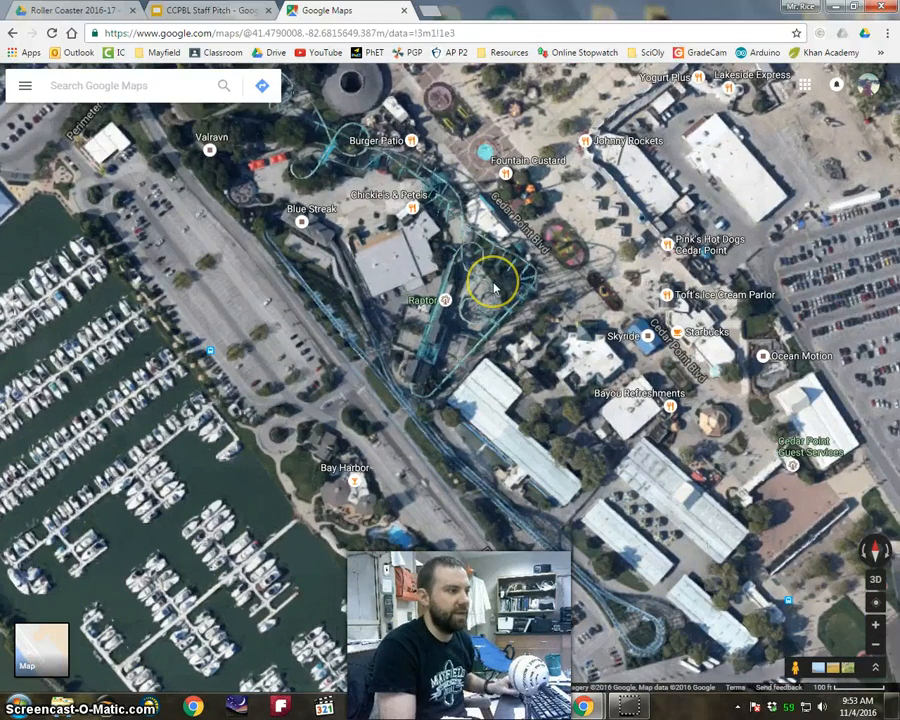
{"action": "left_click_drag", "start_coordinate": [541, 317], "coordinate": [523, 273]}
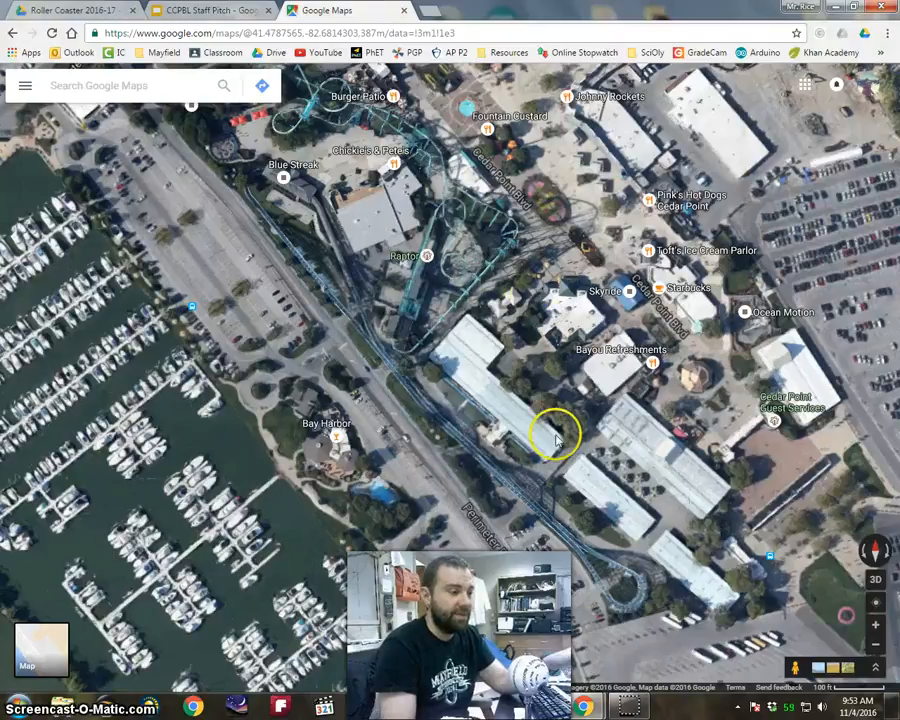
Switch to Paint, paste the Google Maps screenshot and set the zoom to 50% to fit the whole image.
{"action": "left_click", "coordinate": [523, 709]}
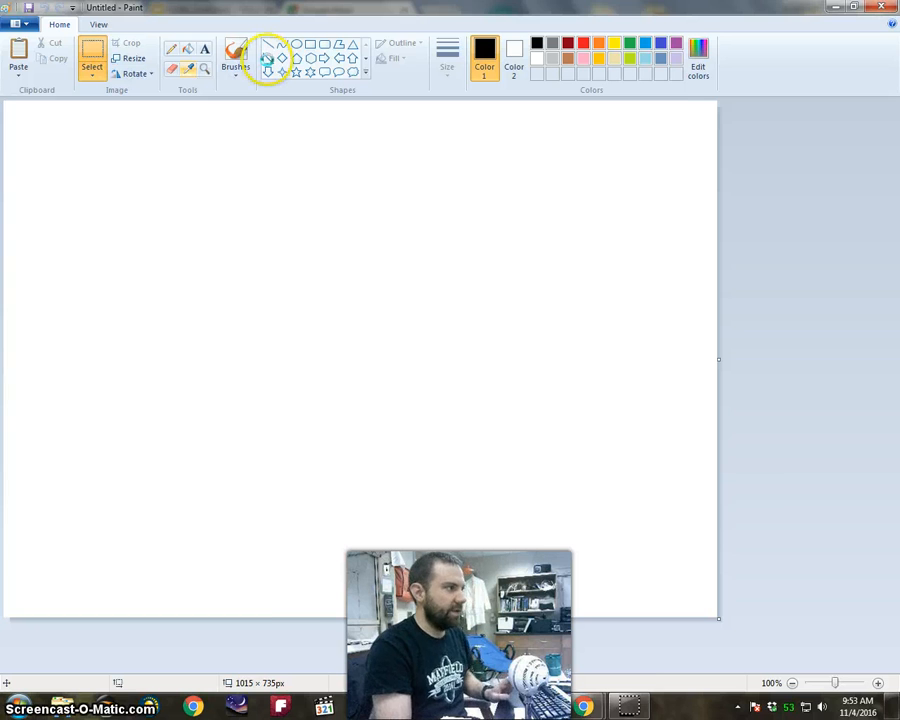
{"action": "key", "text": "ctrl+v"}
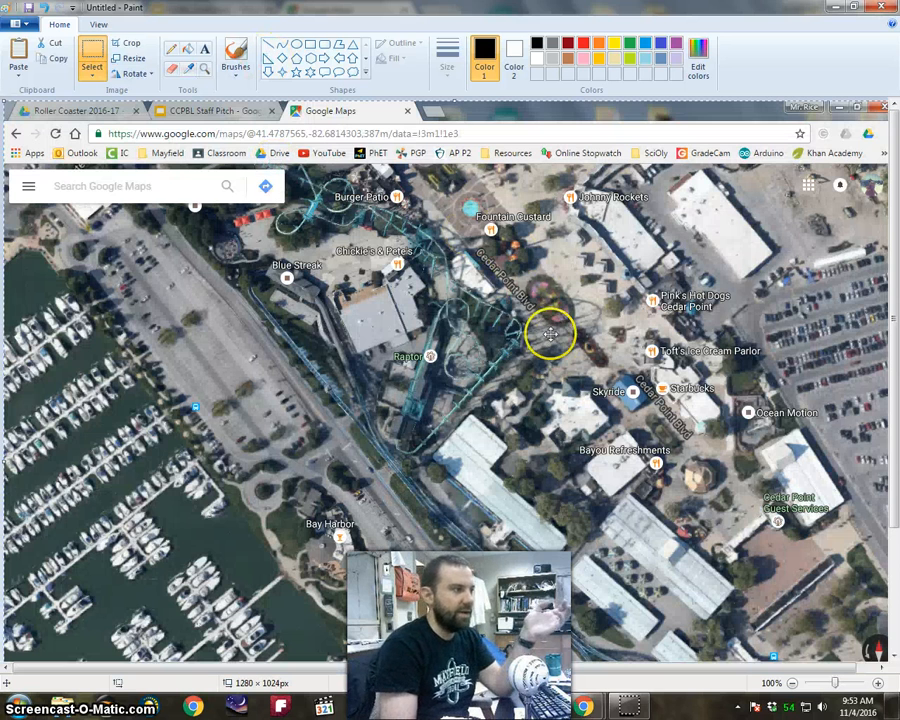
{"action": "scroll", "coordinate": [550, 330], "scroll_direction": "down", "scroll_amount": 3}
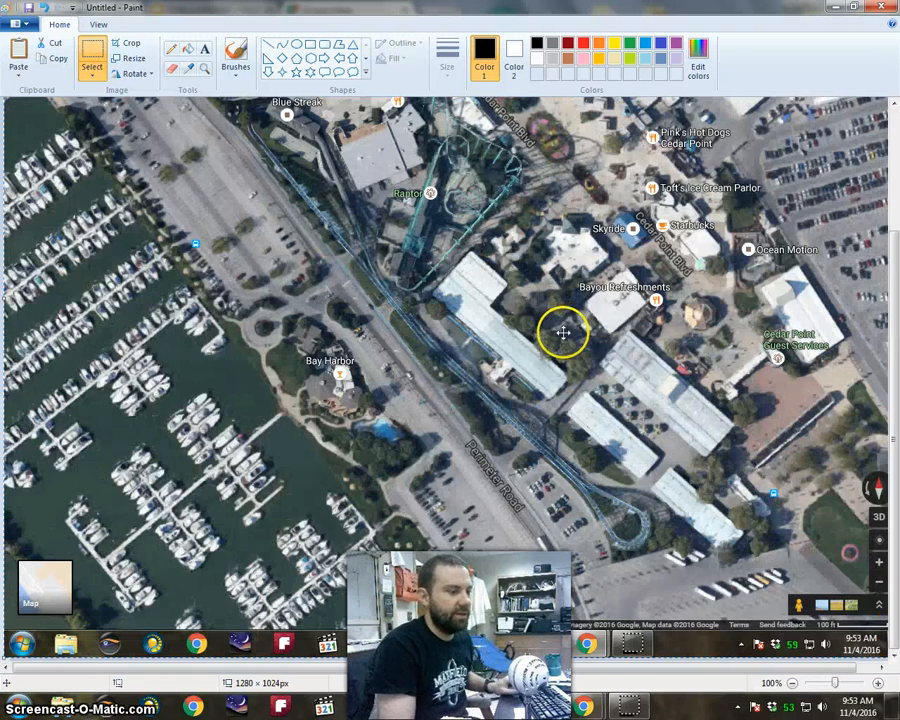
{"action": "scroll", "coordinate": [562, 333], "scroll_direction": "down", "scroll_amount": 2}
{"action": "scroll", "coordinate": [562, 335], "scroll_direction": "up", "scroll_amount": 2}
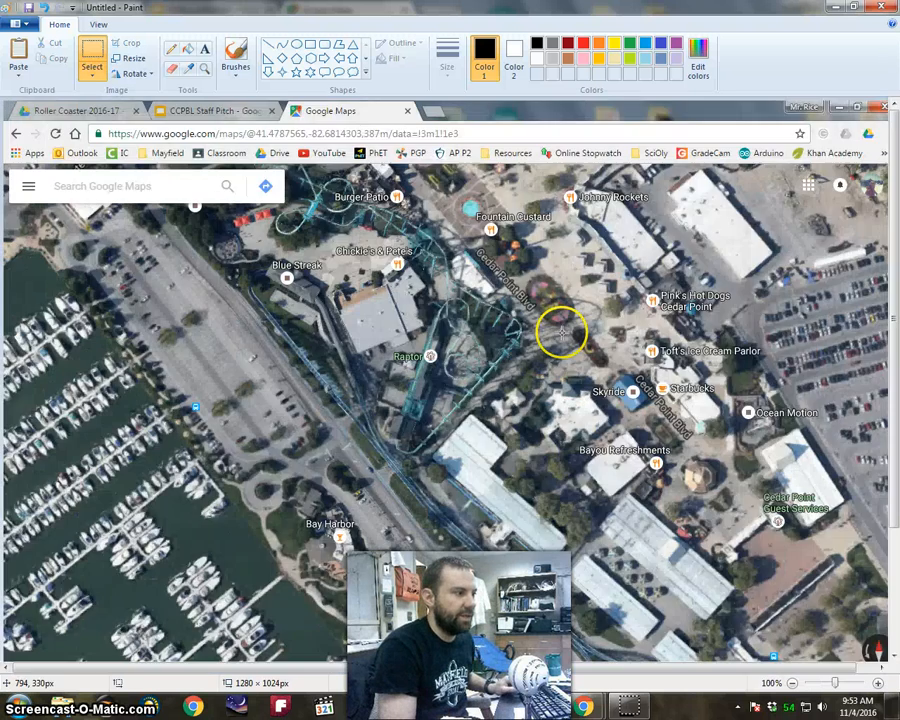
{"action": "scroll", "coordinate": [562, 336], "scroll_direction": "down", "scroll_amount": 1}
{"action": "scroll", "coordinate": [558, 330], "scroll_direction": "up", "scroll_amount": 1}
{"action": "scroll", "coordinate": [560, 334], "scroll_direction": "down", "scroll_amount": 1}
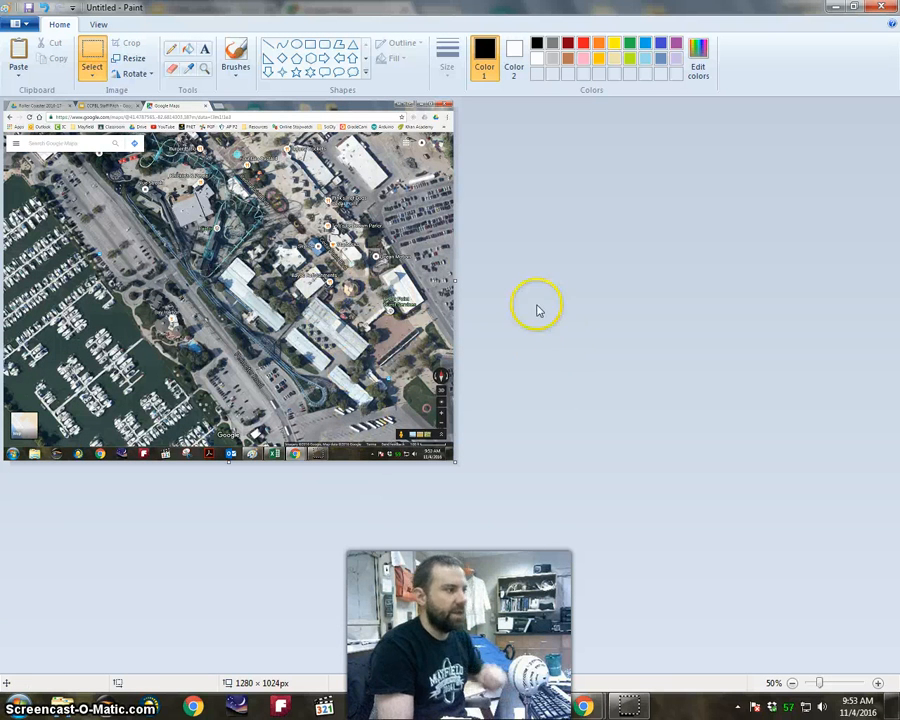
Select the entire pasted screenshot and shift it up and left until the browser header is off the canvas.
{"action": "left_click", "coordinate": [92, 76]}
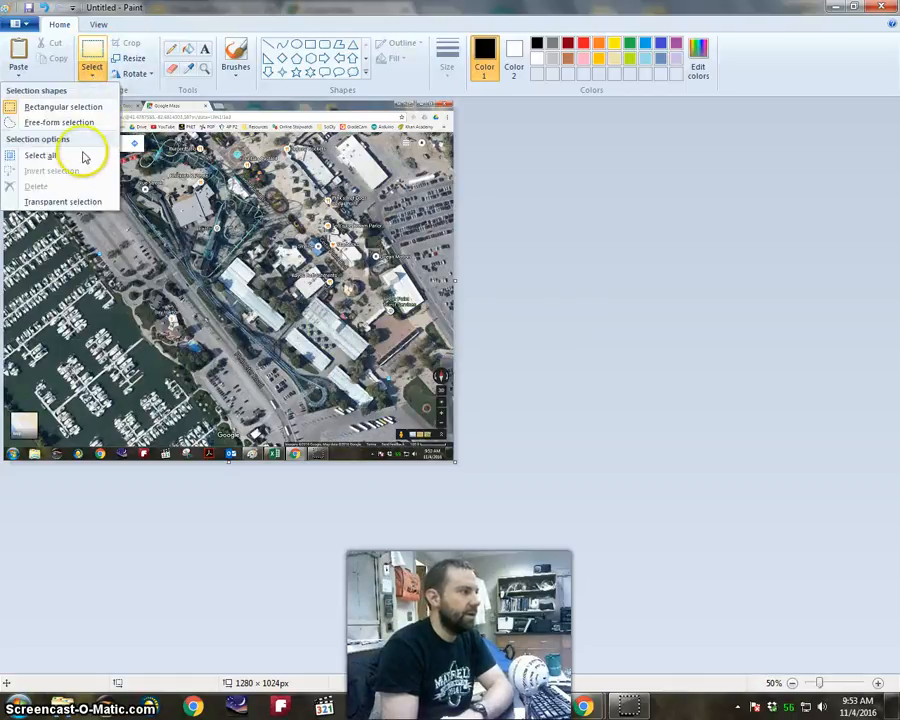
{"action": "left_click", "coordinate": [68, 156]}
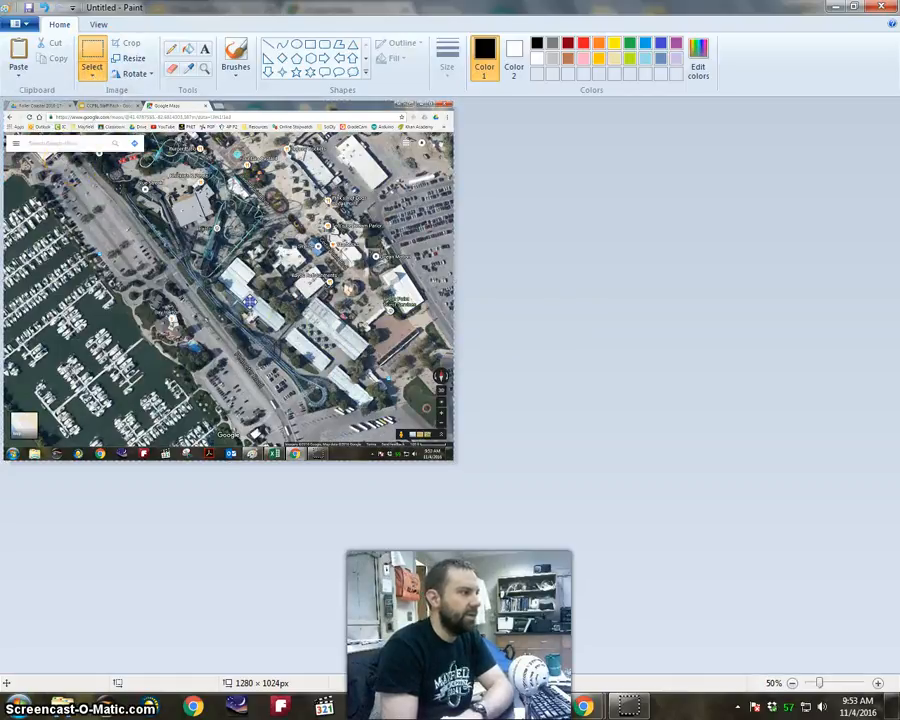
{"action": "left_click_drag", "start_coordinate": [244, 300], "coordinate": [182, 246]}
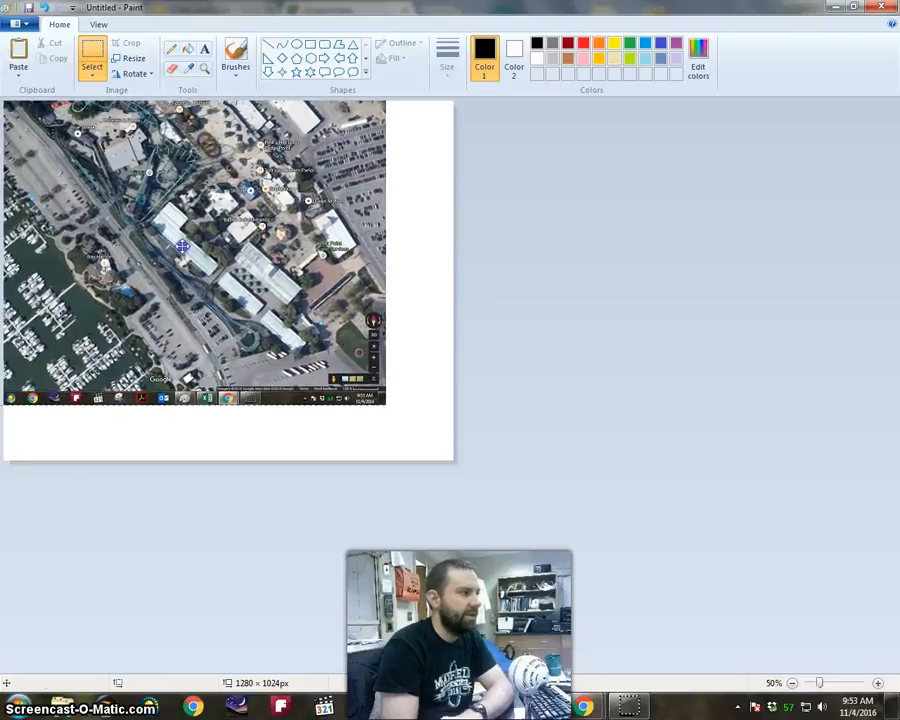
{"action": "left_click", "coordinate": [436, 412]}
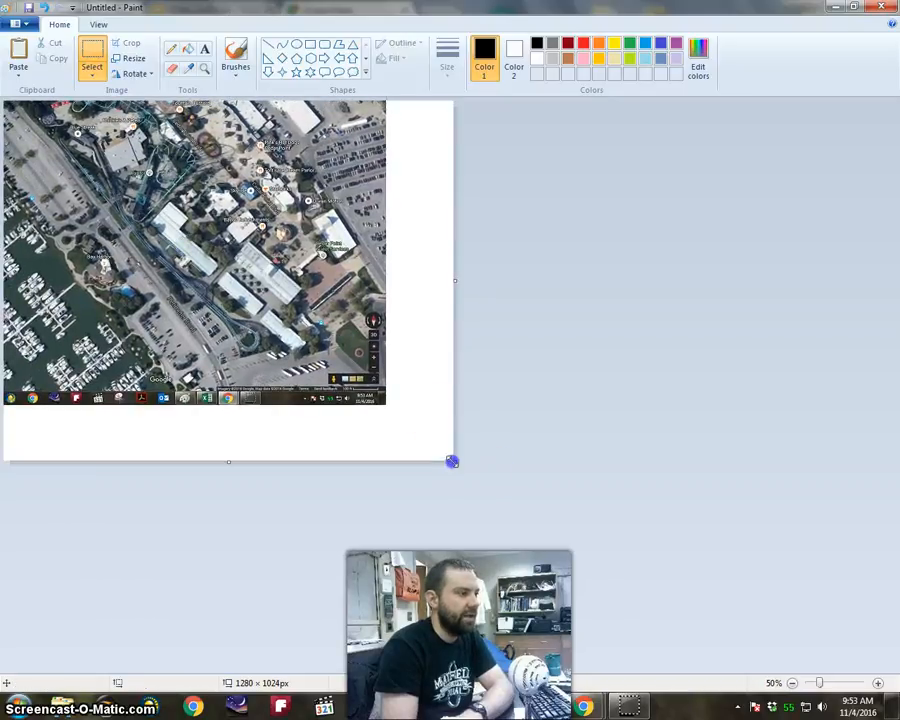
Crop the canvas to 1026 × 760 px so only the satellite image remains, and set the zoom to 100%.
{"action": "left_click_drag", "start_coordinate": [452, 461], "coordinate": [345, 369]}
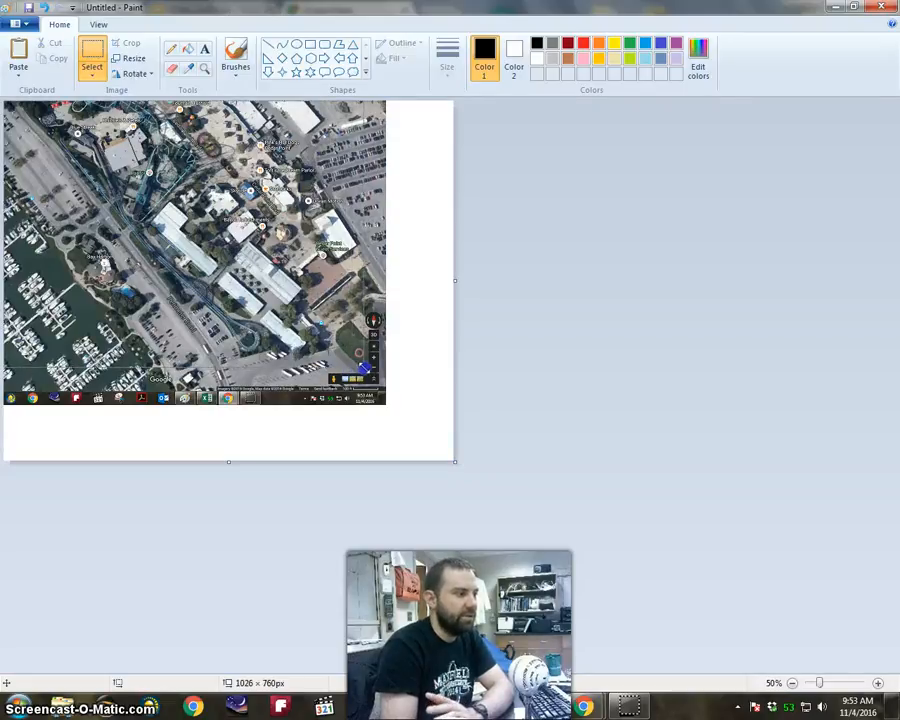
{"action": "left_click_drag", "start_coordinate": [364, 368], "coordinate": [364, 368]}
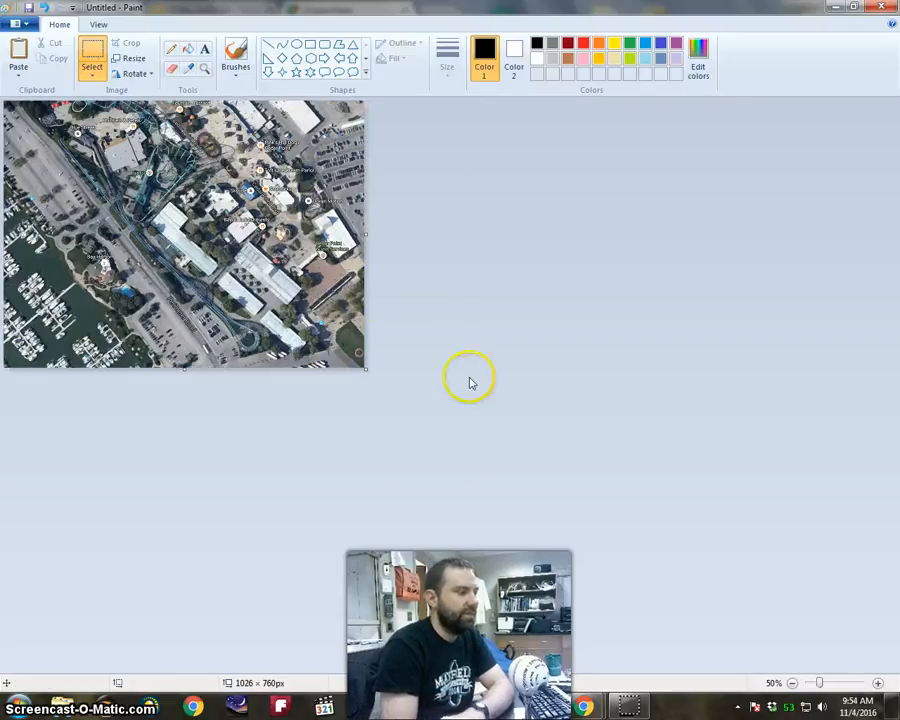
{"action": "left_click", "coordinate": [879, 684]}
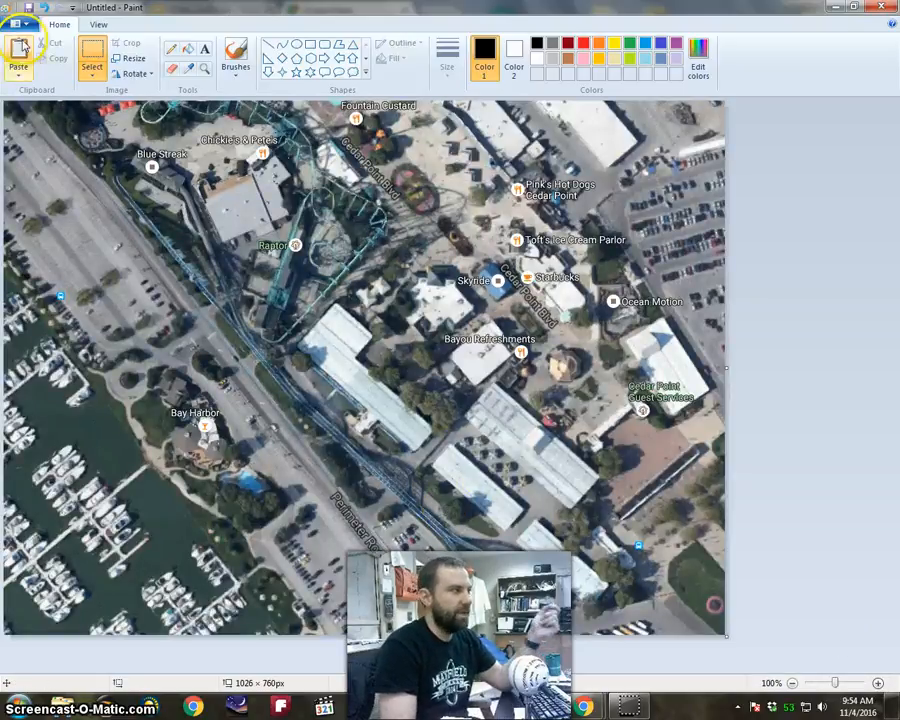
Save the cropped satellite image to the Desktop as a PNG named "blue streak 1".
{"action": "left_click", "coordinate": [16, 24]}
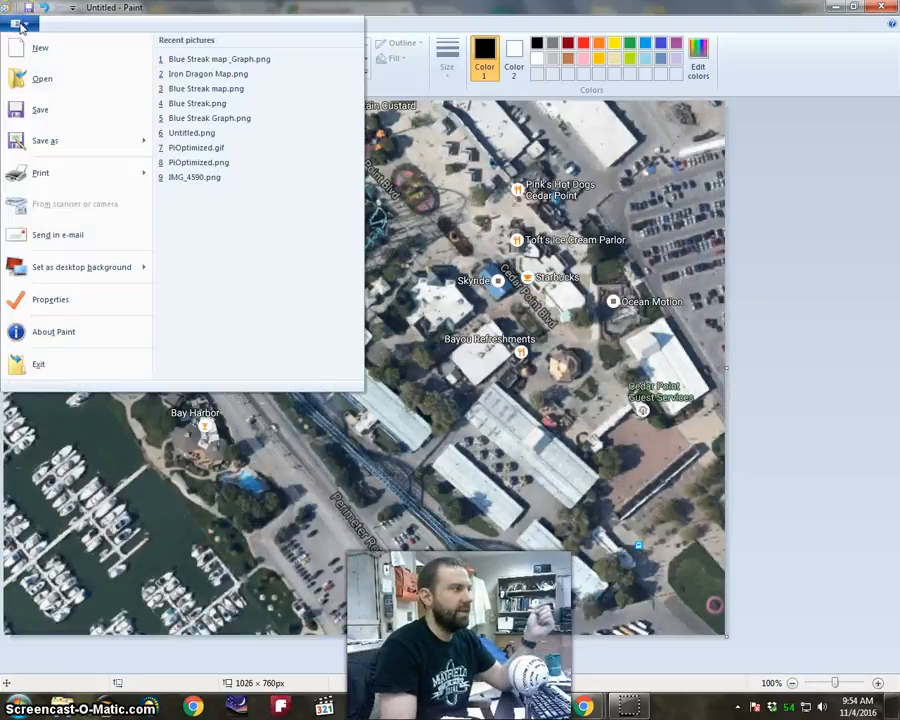
{"action": "left_click", "coordinate": [67, 146]}
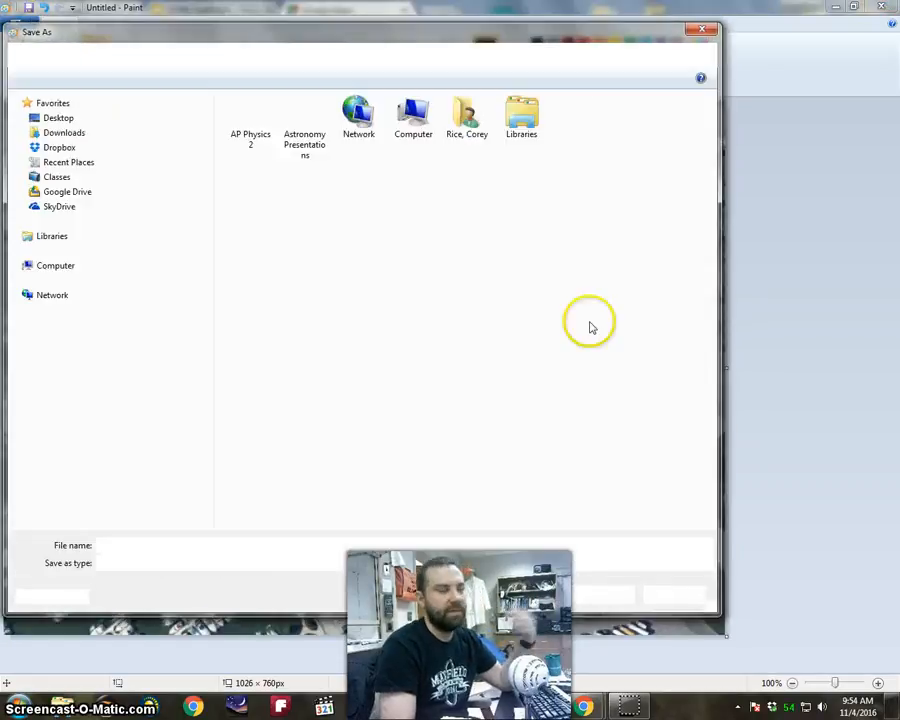
{"action": "left_click", "coordinate": [88, 118]}
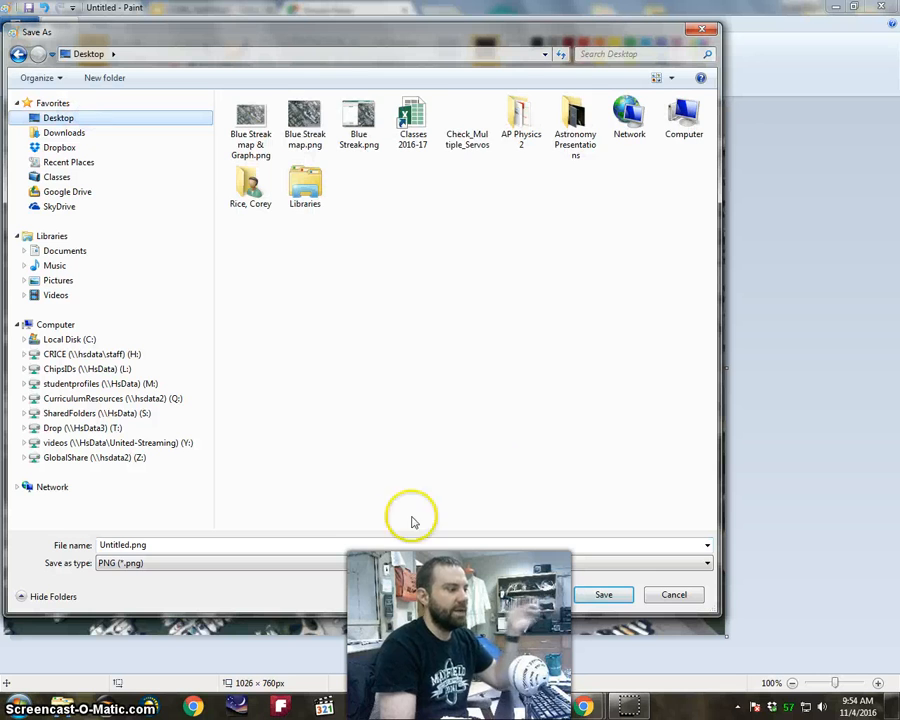
{"action": "left_click", "coordinate": [359, 545]}
{"action": "type", "text": "b"}
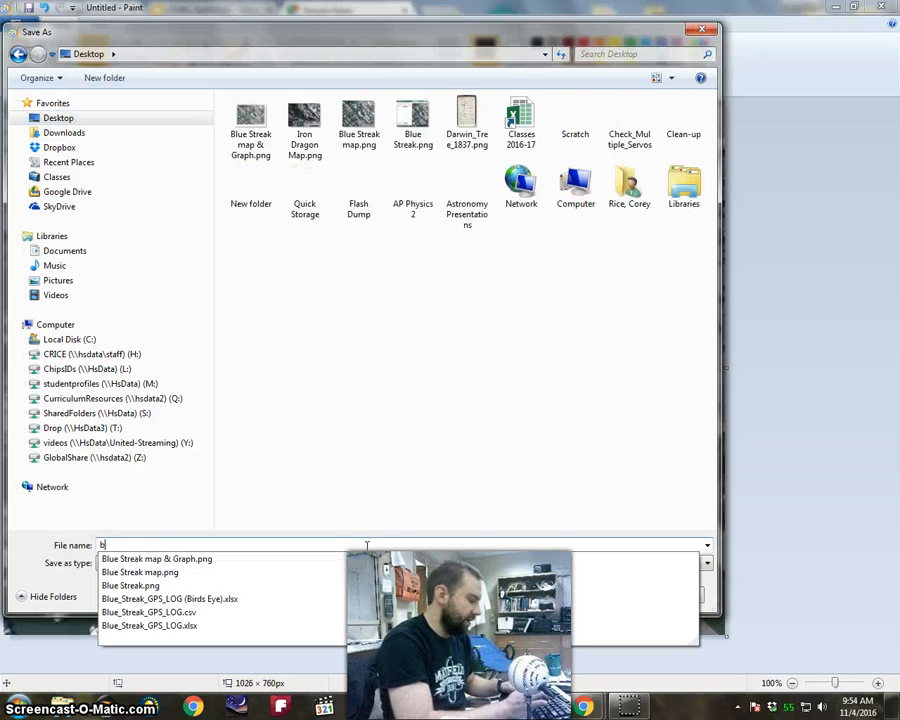
{"action": "type", "text": "lue streak 1"}
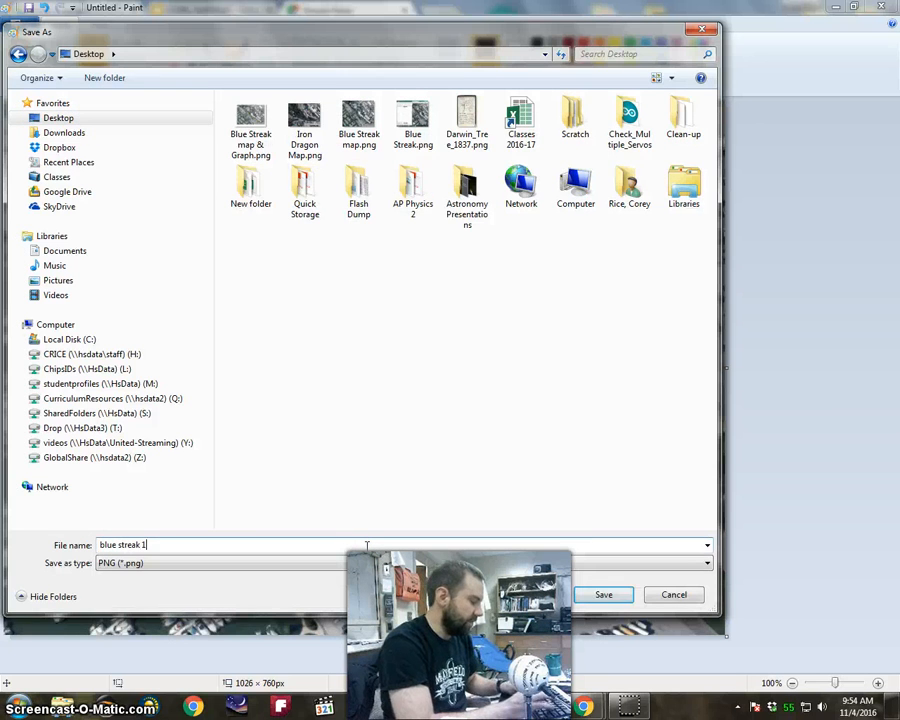
{"action": "key", "text": "Return"}
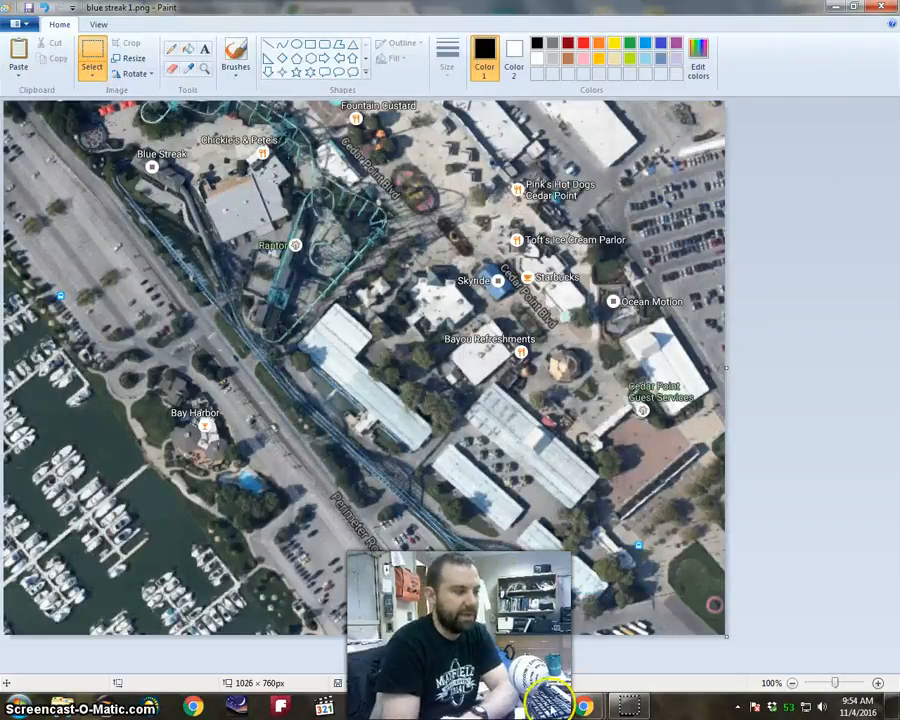
Switch to Excel and fill the chart's plot area with the "blue streak 1" picture from the Desktop.
{"action": "mouse_move", "coordinate": [549, 696]}
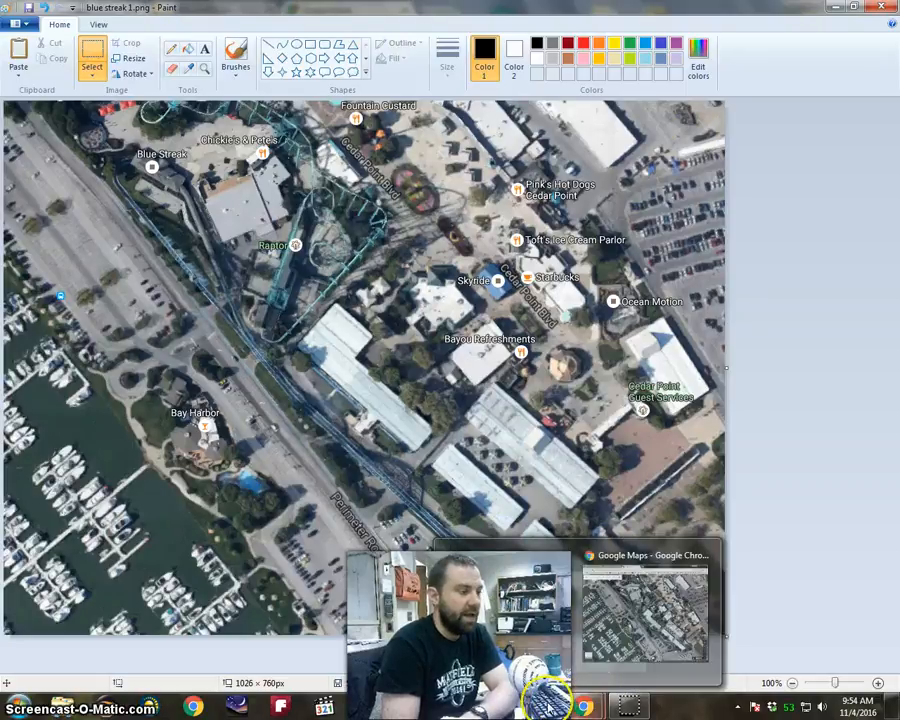
{"action": "left_click", "coordinate": [556, 703]}
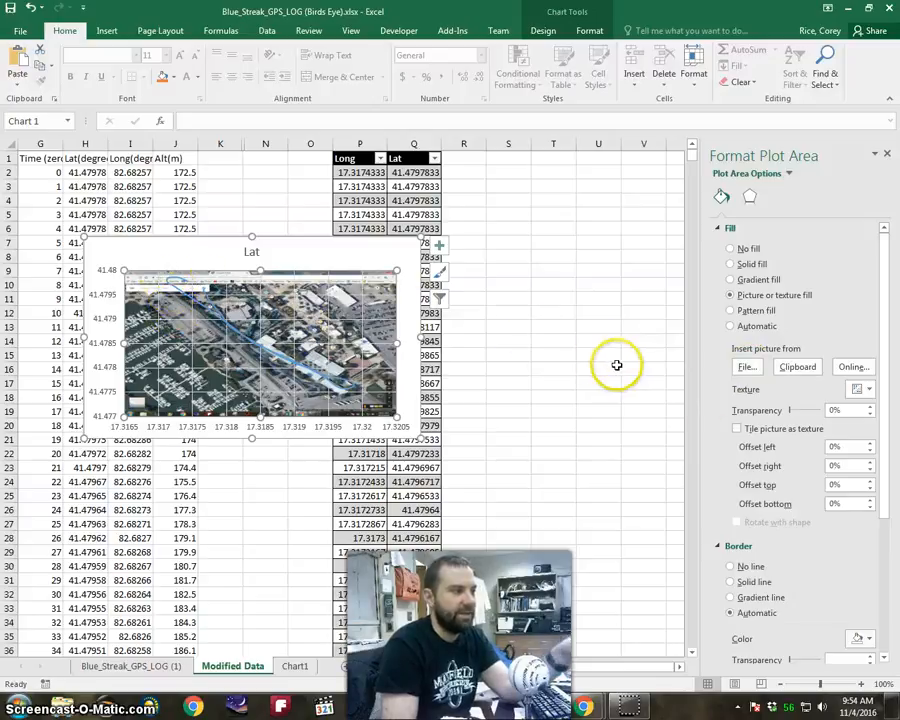
{"action": "left_click", "coordinate": [748, 368]}
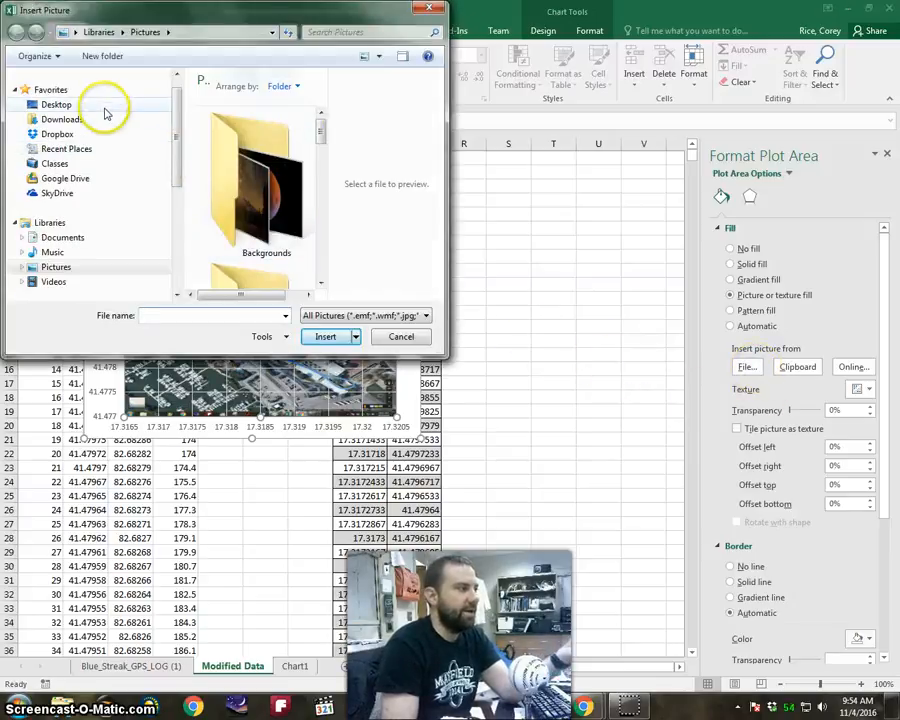
{"action": "left_click", "coordinate": [104, 106]}
{"action": "scroll", "coordinate": [240, 100], "scroll_direction": "down", "scroll_amount": 5}
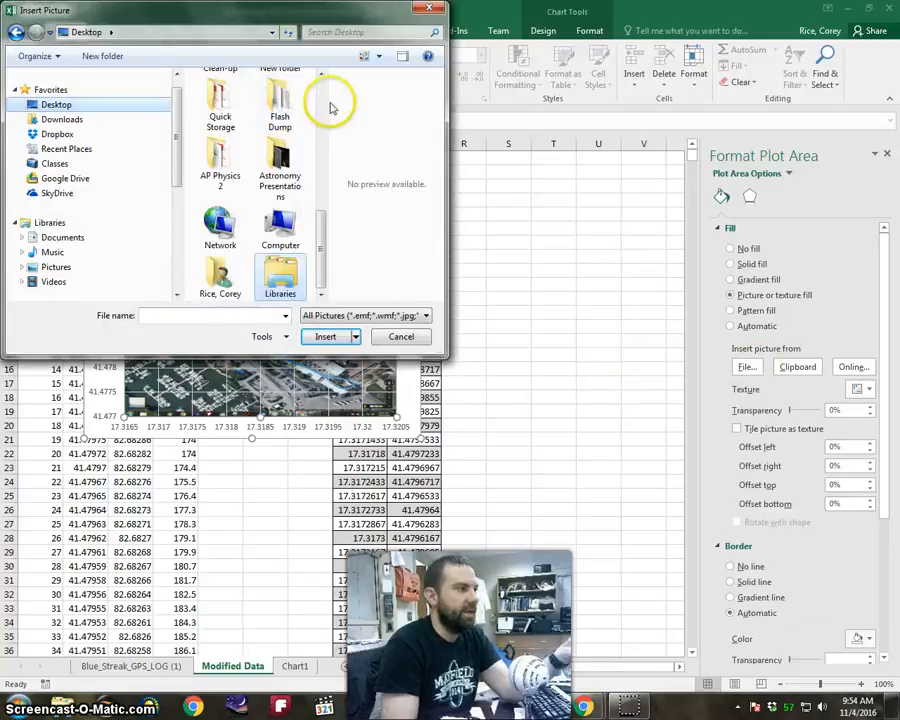
{"action": "left_click_drag", "start_coordinate": [440, 355], "coordinate": [808, 450]}
{"action": "left_click", "coordinate": [222, 100]}
{"action": "double_click", "coordinate": [224, 100]}
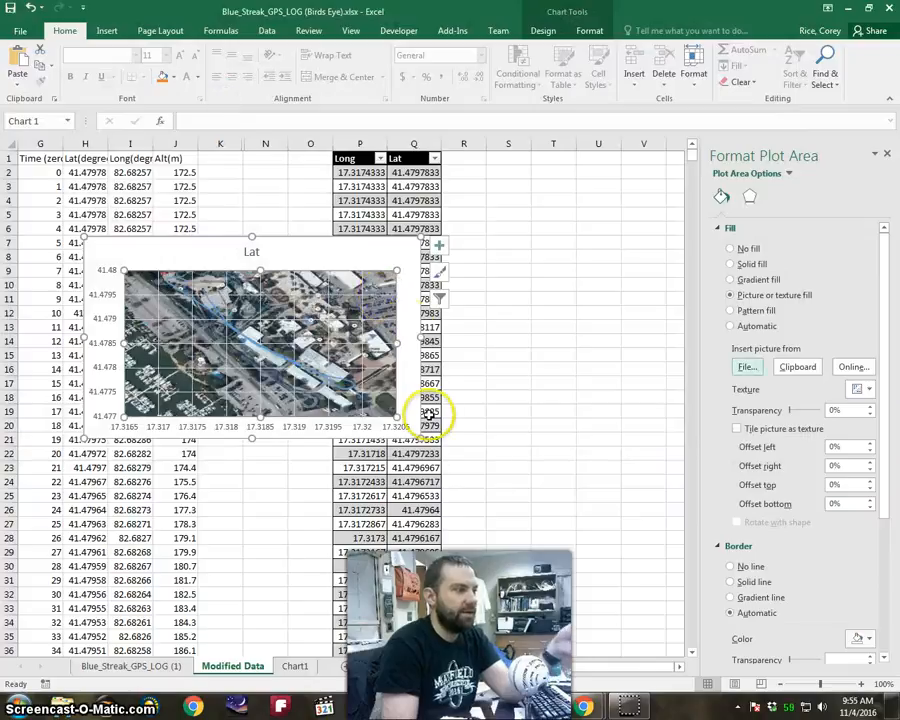
Move and enlarge the chart until it spans about columns H to U and rows 4 to 31.
{"action": "left_click_drag", "start_coordinate": [381, 254], "coordinate": [457, 236]}
{"action": "left_click_drag", "start_coordinate": [492, 418], "coordinate": [655, 594]}
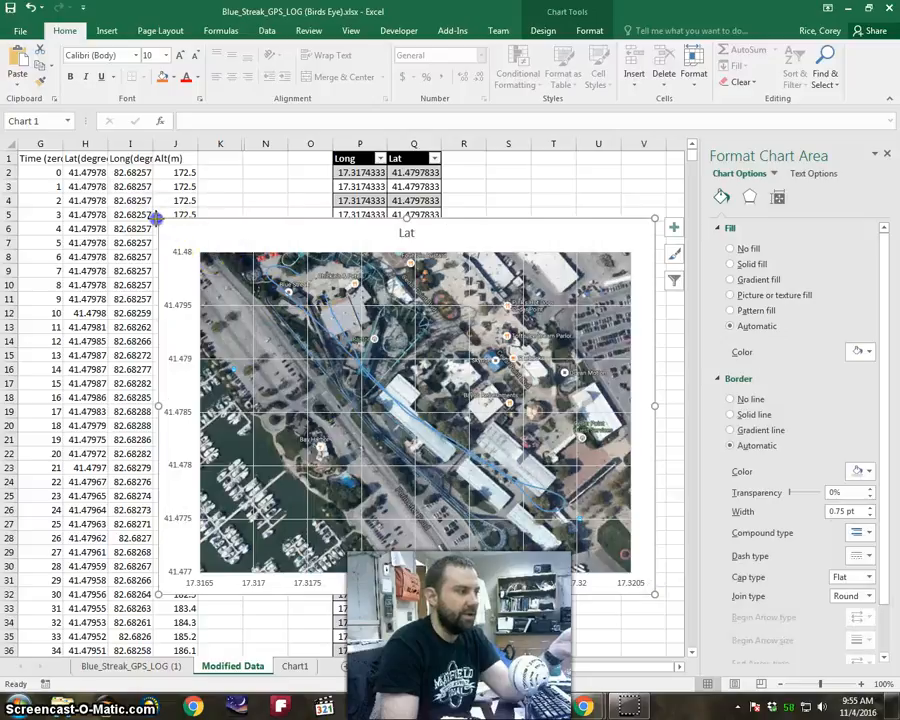
{"action": "left_click_drag", "start_coordinate": [77, 188], "coordinate": [79, 190]}
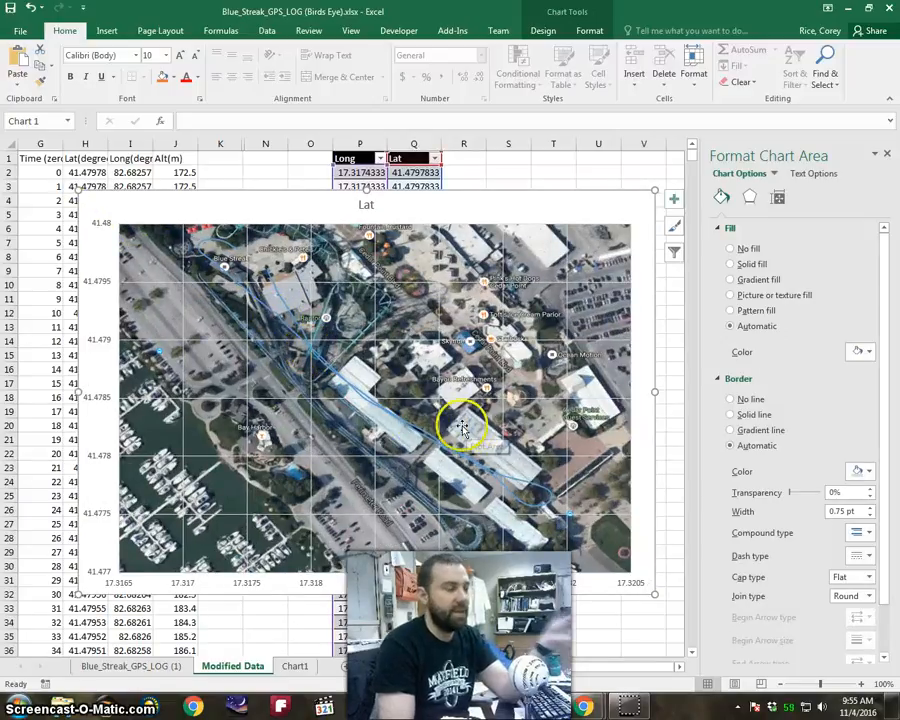
Format the GPS track series line as solid yellow with a width of 5 pt.
{"action": "left_click", "coordinate": [343, 315]}
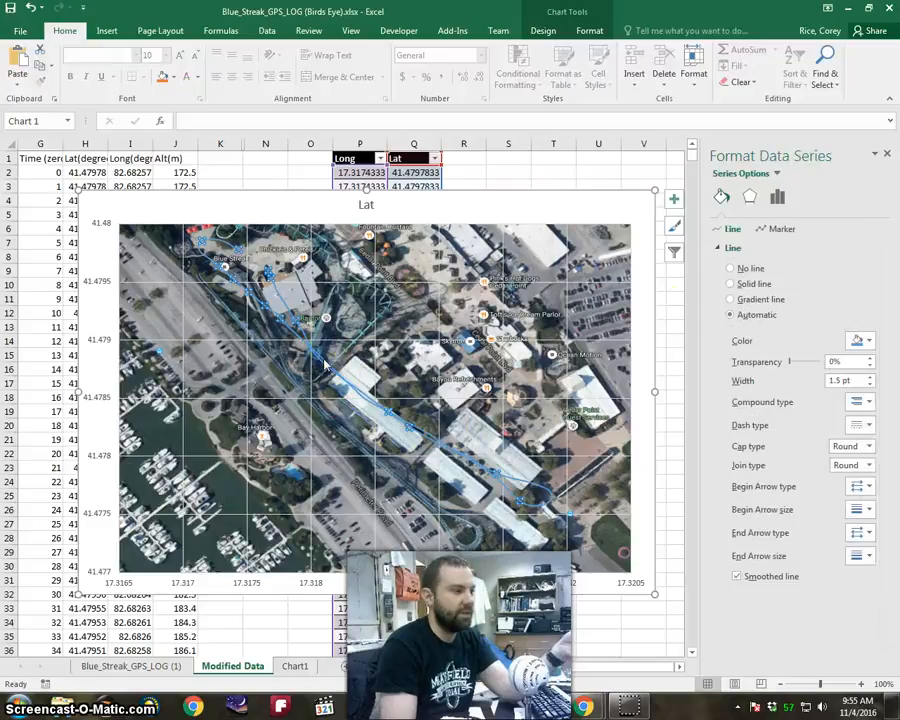
{"action": "left_click", "coordinate": [862, 341]}
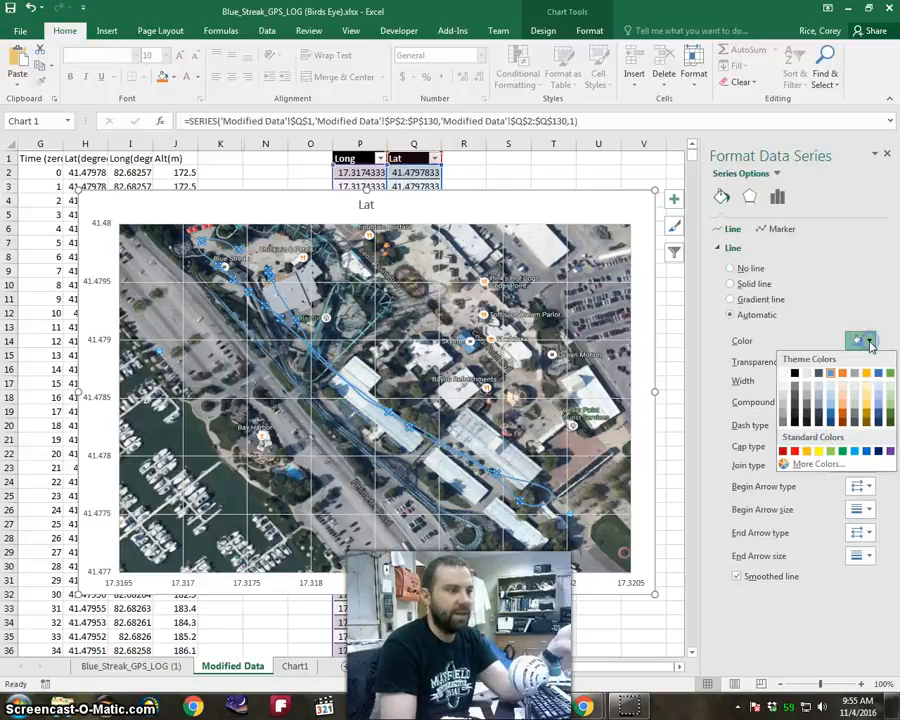
{"action": "left_click", "coordinate": [819, 451]}
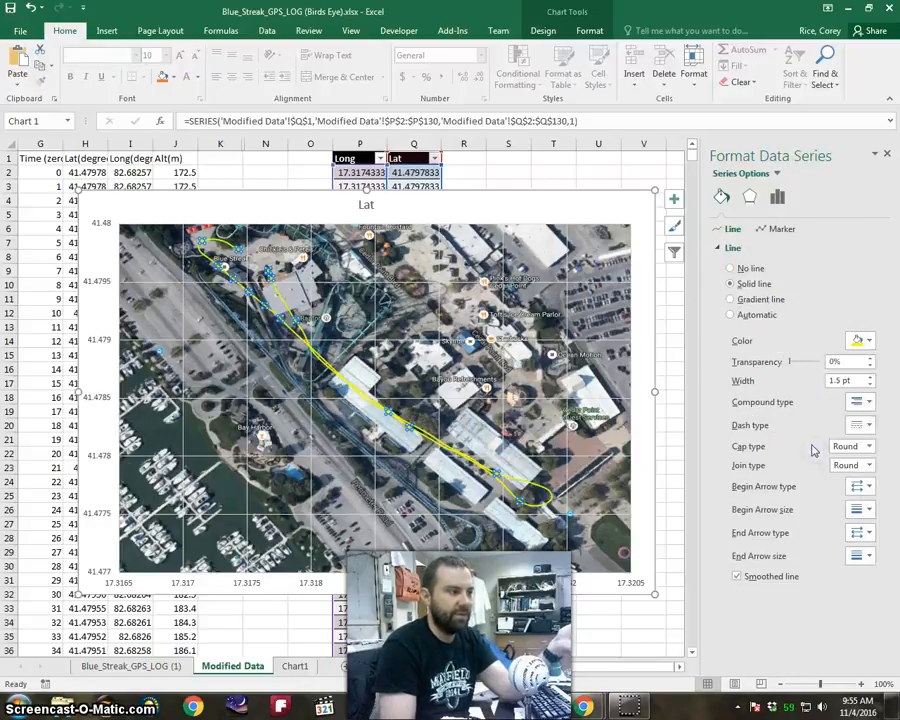
{"action": "left_click", "coordinate": [858, 381]}
{"action": "type", "text": "5"}
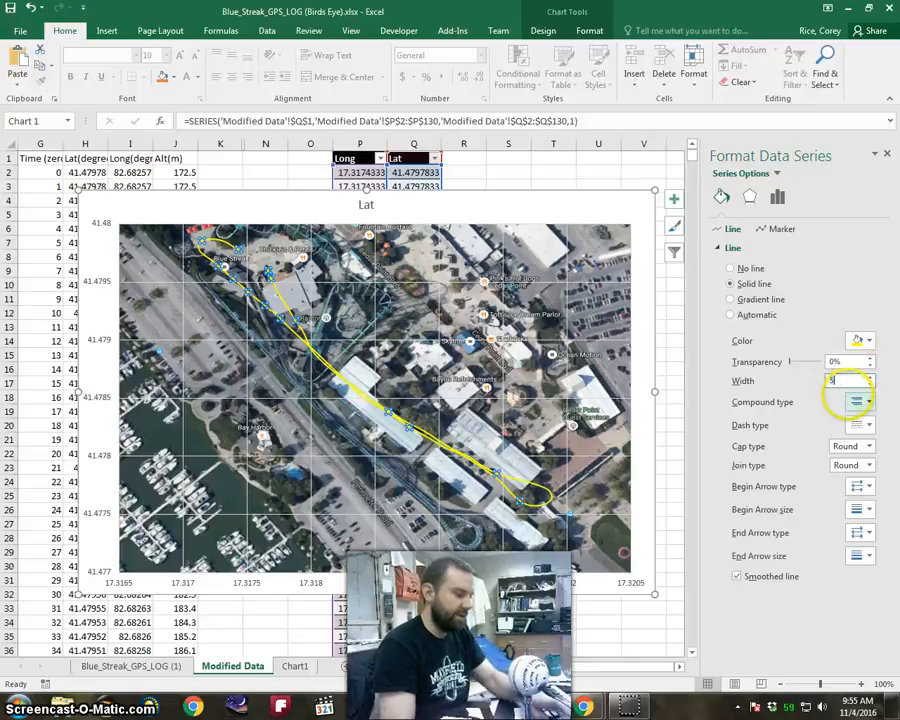
{"action": "key", "text": "Return"}
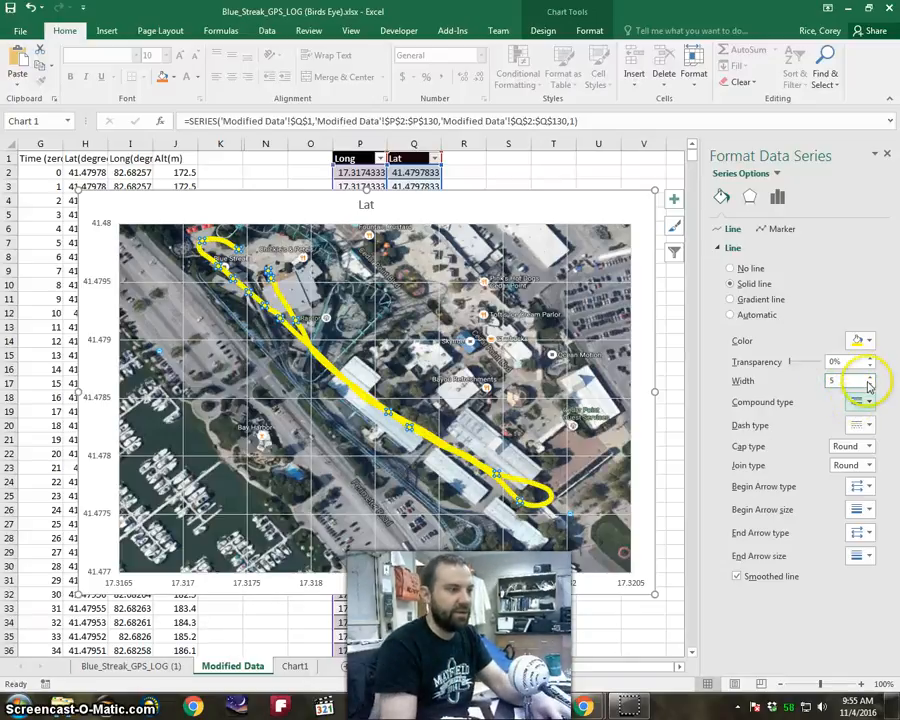
Set the track line's transparency to 51% and deselect the series.
{"action": "left_click", "coordinate": [810, 363]}
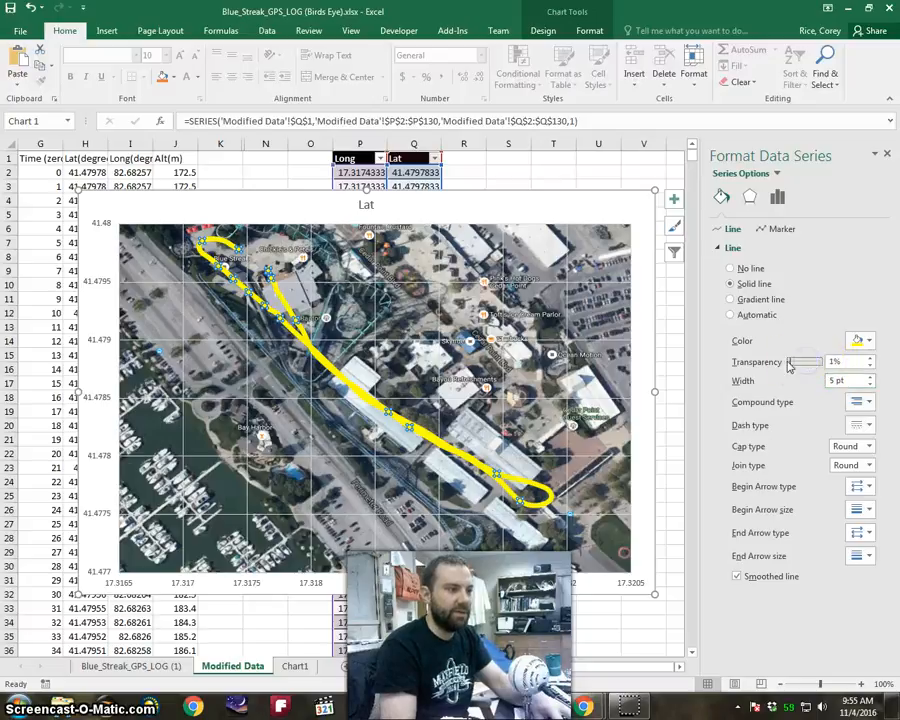
{"action": "left_click_drag", "start_coordinate": [800, 366], "coordinate": [807, 364]}
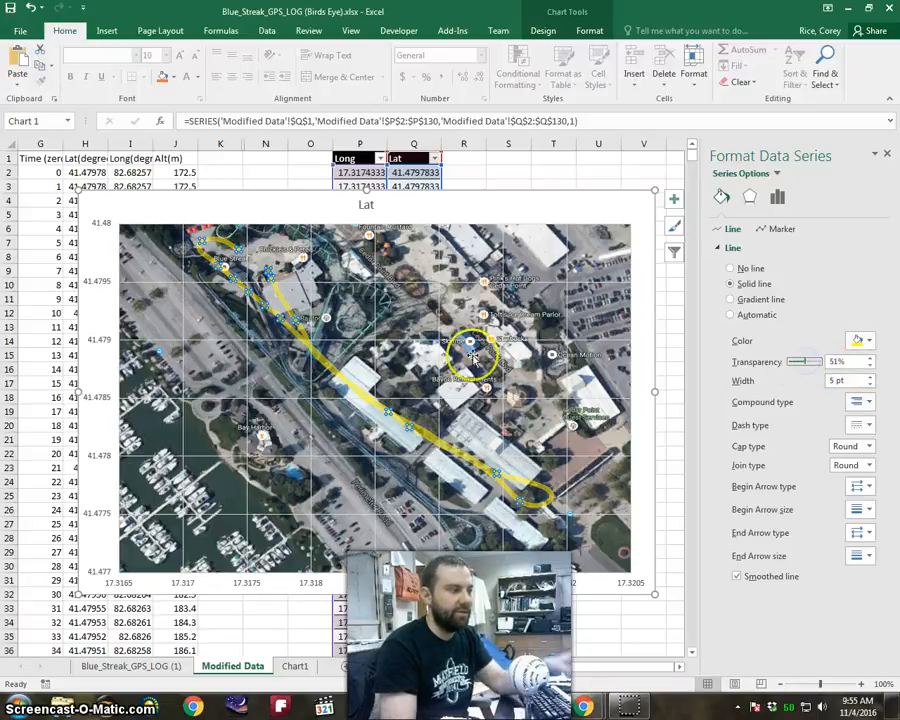
{"action": "left_click", "coordinate": [406, 293]}
{"action": "left_click", "coordinate": [600, 207]}
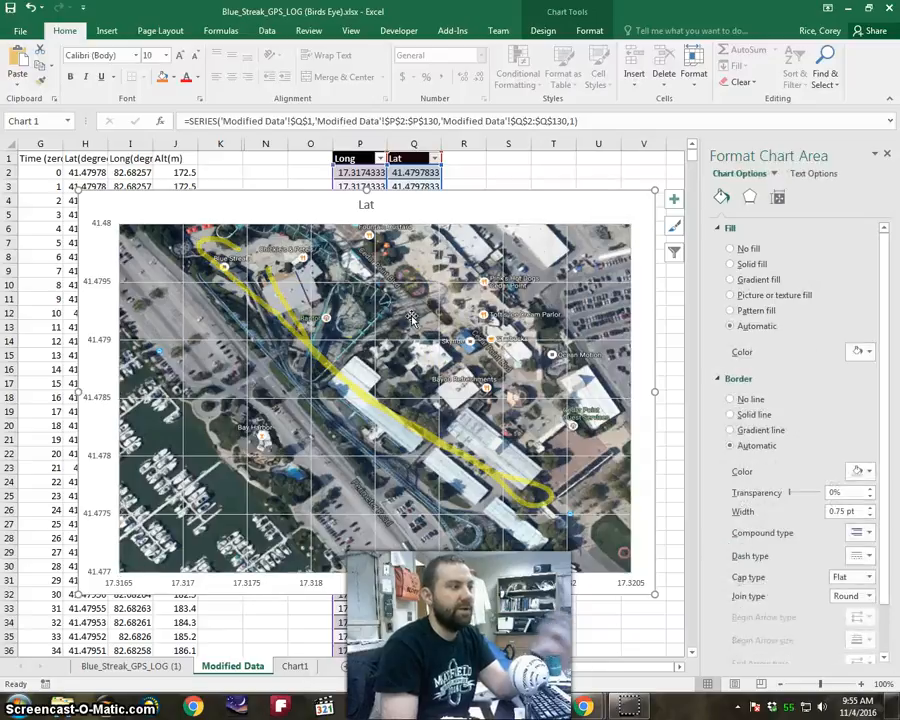
Open the bounds and units settings of the chart's vertical latitude axis.
{"action": "left_click", "coordinate": [109, 228]}
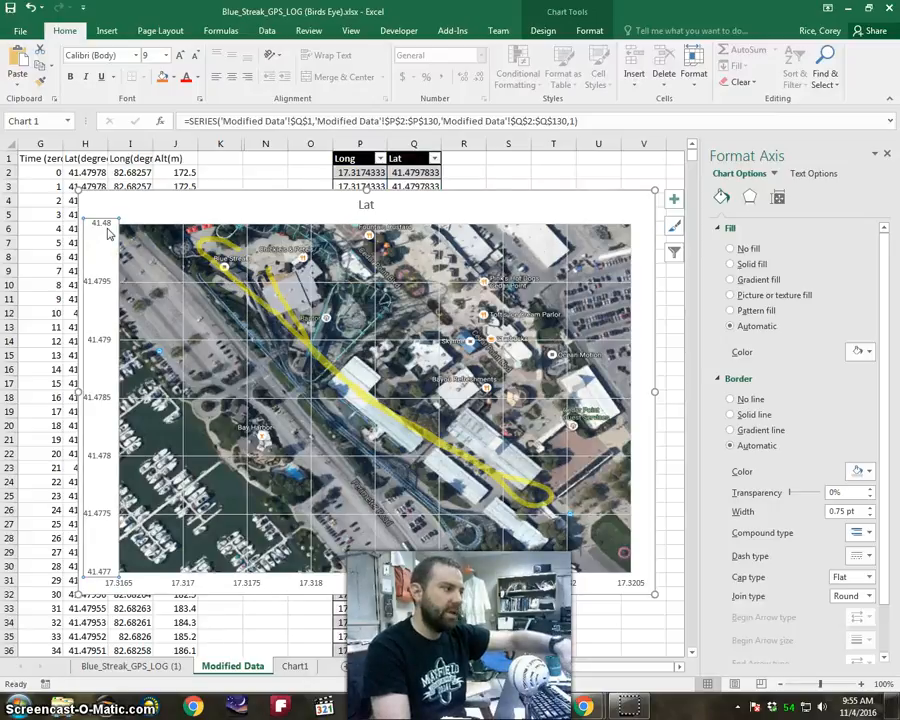
{"action": "right_click", "coordinate": [97, 226]}
{"action": "left_click", "coordinate": [777, 197]}
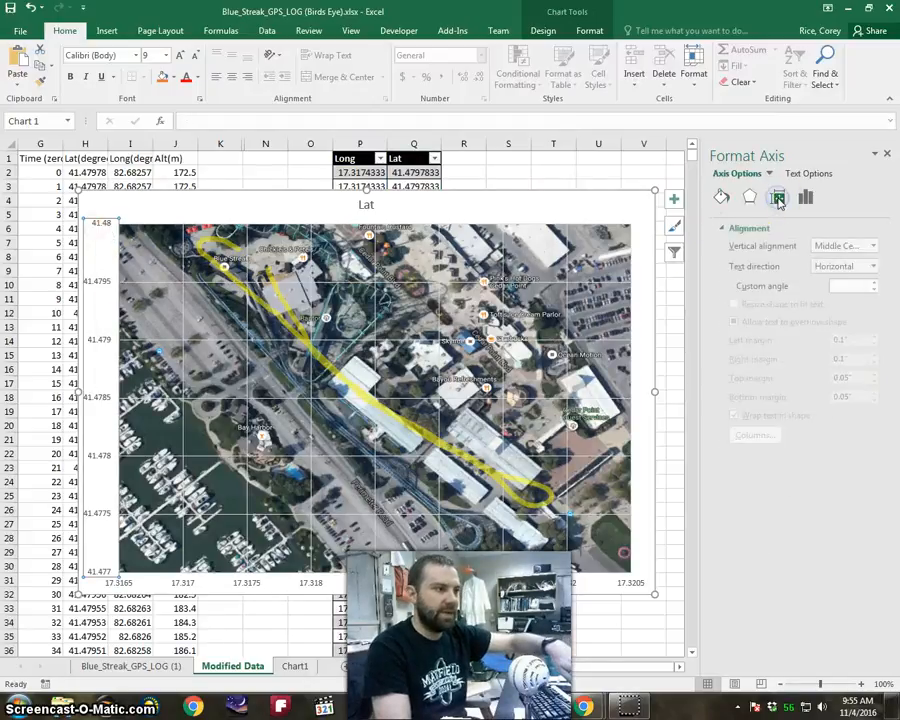
{"action": "left_click", "coordinate": [720, 196]}
{"action": "left_click", "coordinate": [748, 197]}
{"action": "left_click", "coordinate": [777, 197]}
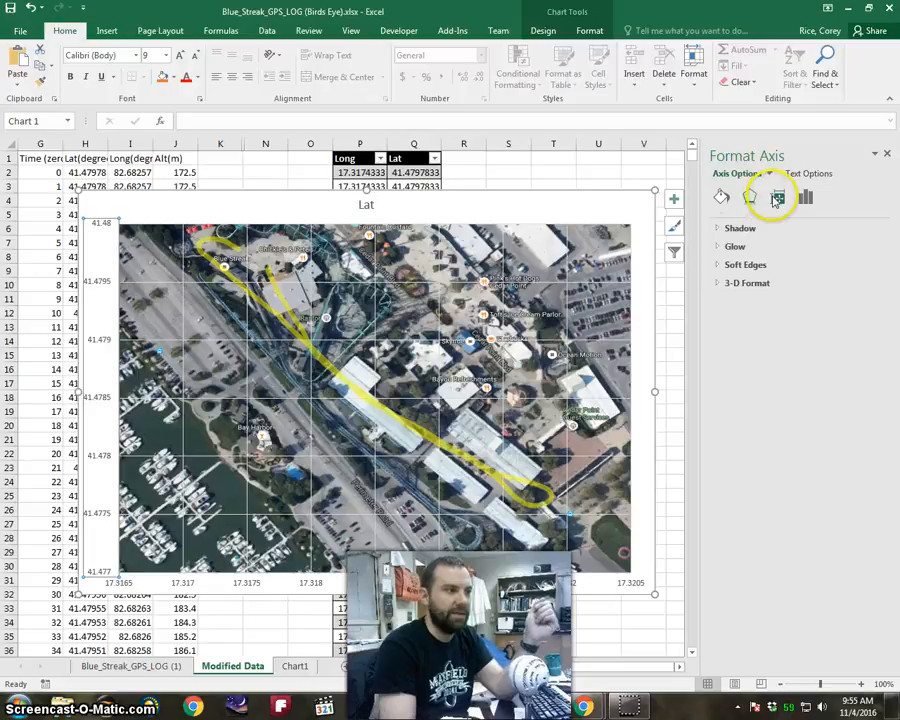
{"action": "left_click", "coordinate": [810, 197]}
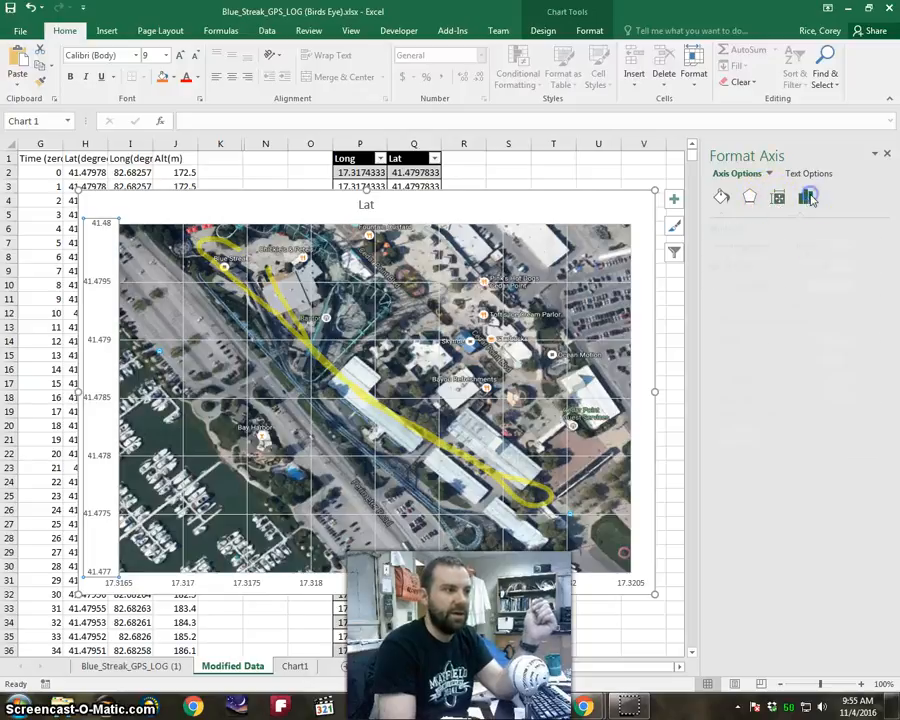
{"action": "left_click", "coordinate": [727, 230]}
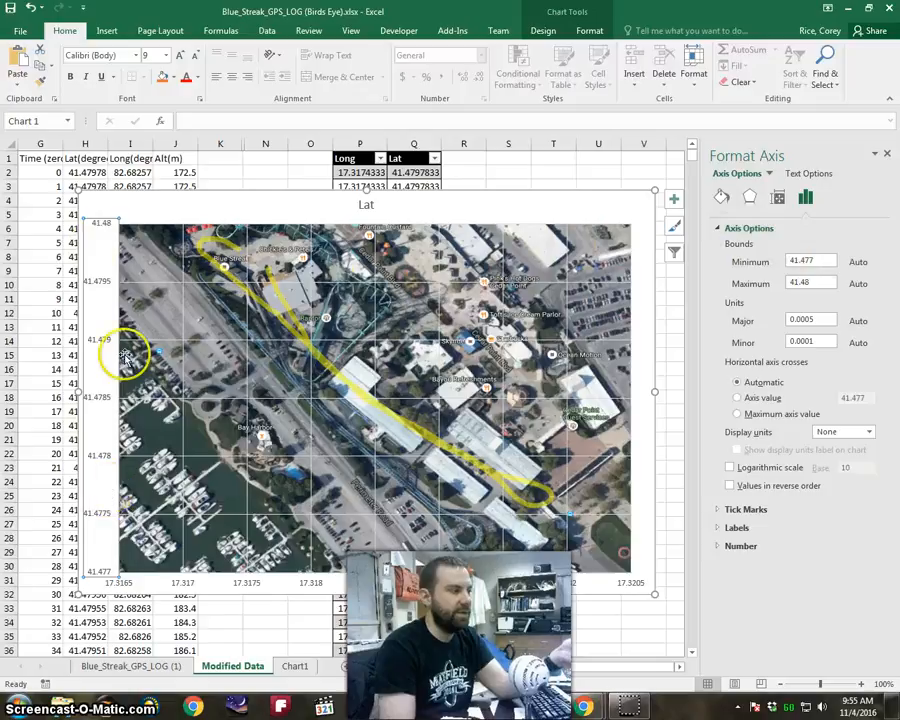
Try latitude axis maximum bounds of 41.5, 41.48, 41.49, 41.485 and 41.482 to compare the track's fit with the satellite image.
{"action": "left_click", "coordinate": [824, 284]}
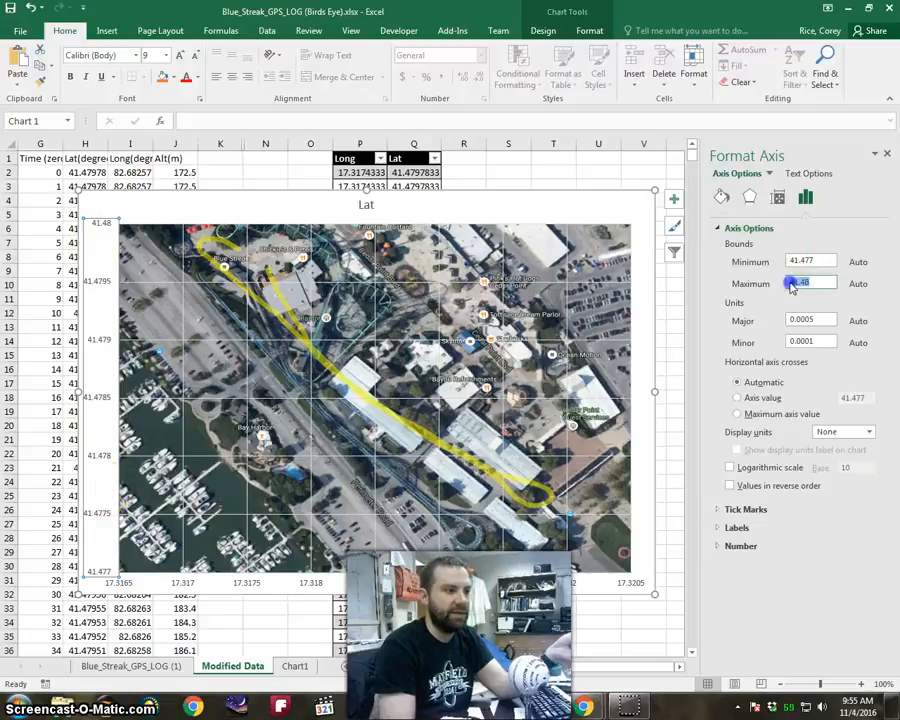
{"action": "left_click_drag", "start_coordinate": [803, 285], "coordinate": [818, 283]}
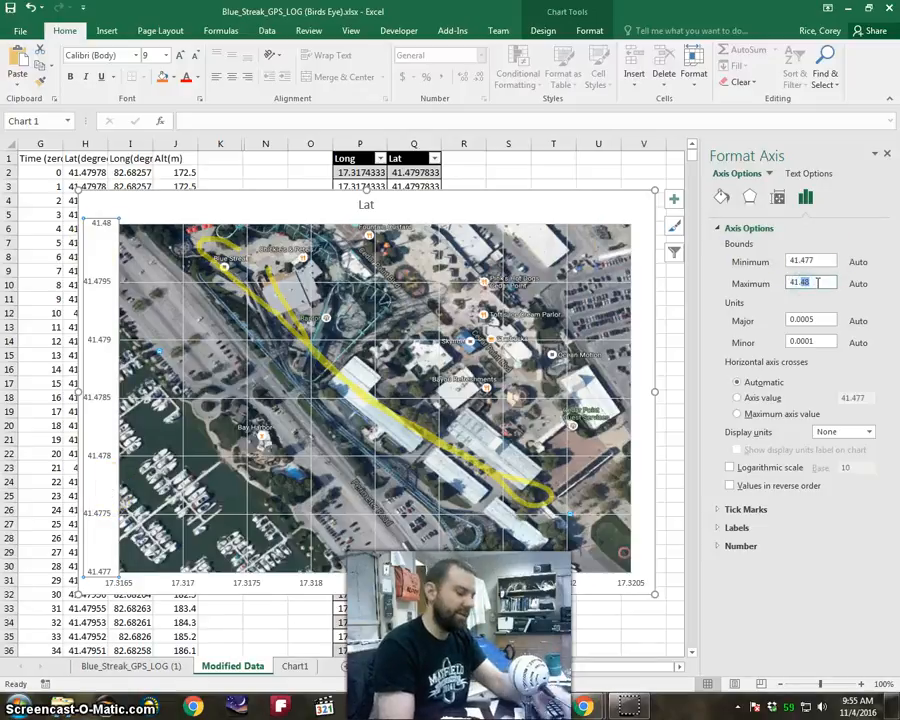
{"action": "type", "text": "5"}
{"action": "key", "text": "Return"}
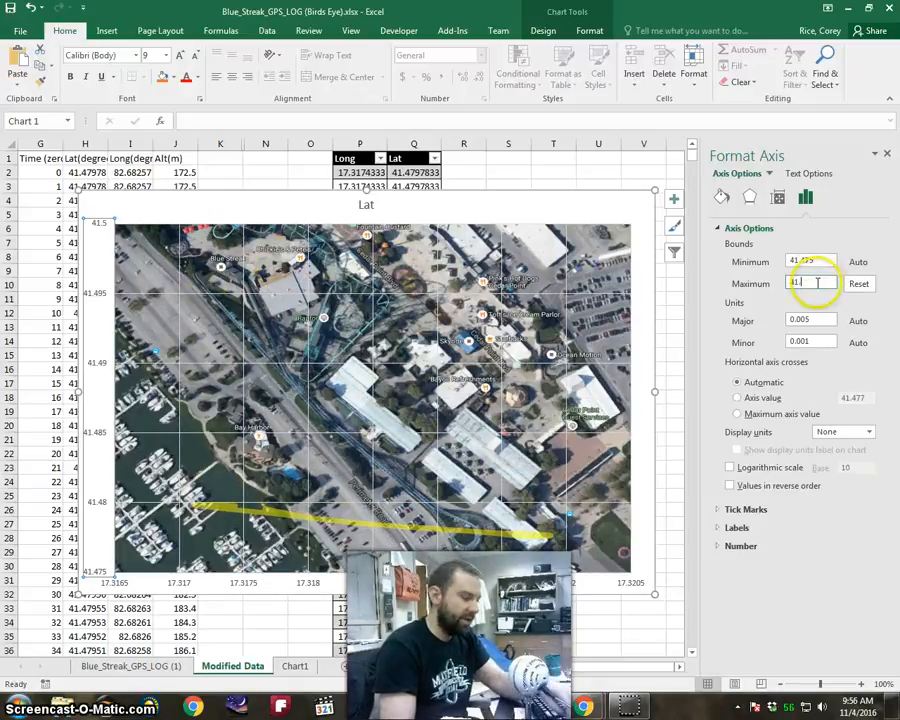
{"action": "key", "text": "Return"}
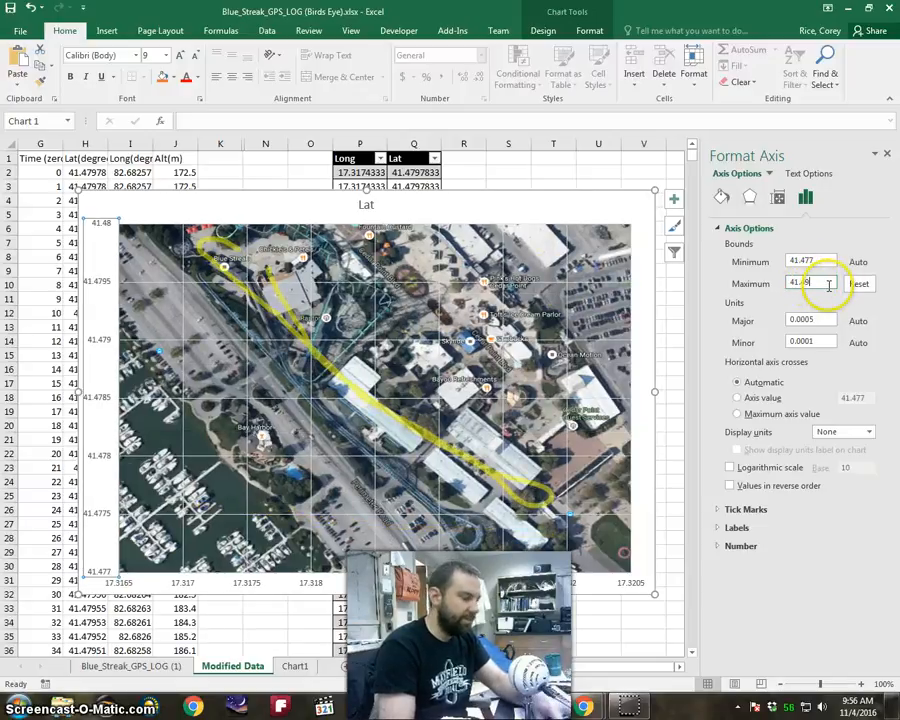
{"action": "key", "text": "Return"}
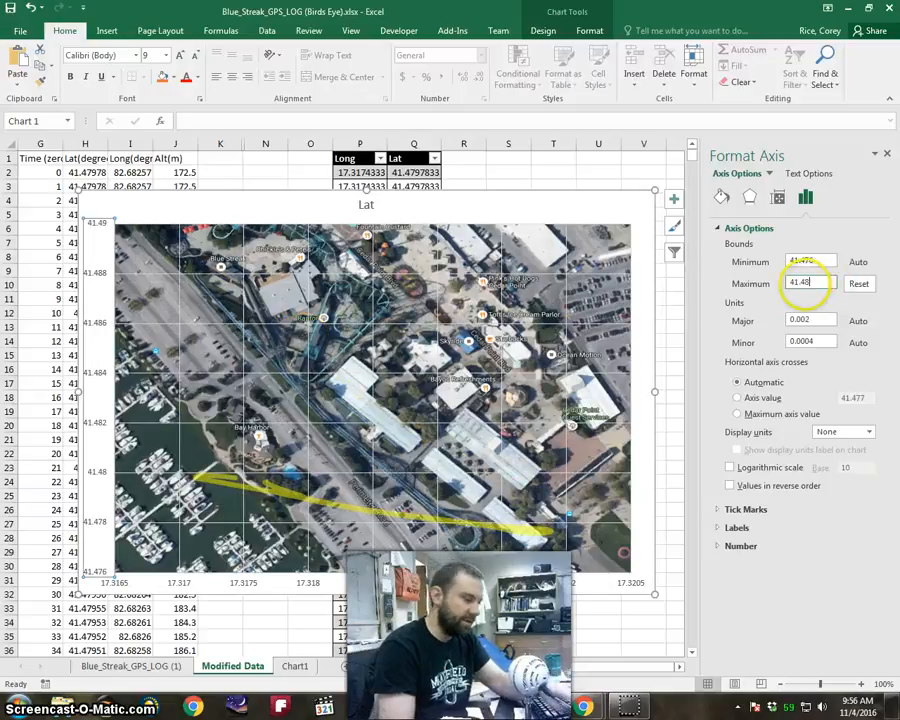
{"action": "key", "text": "Return"}
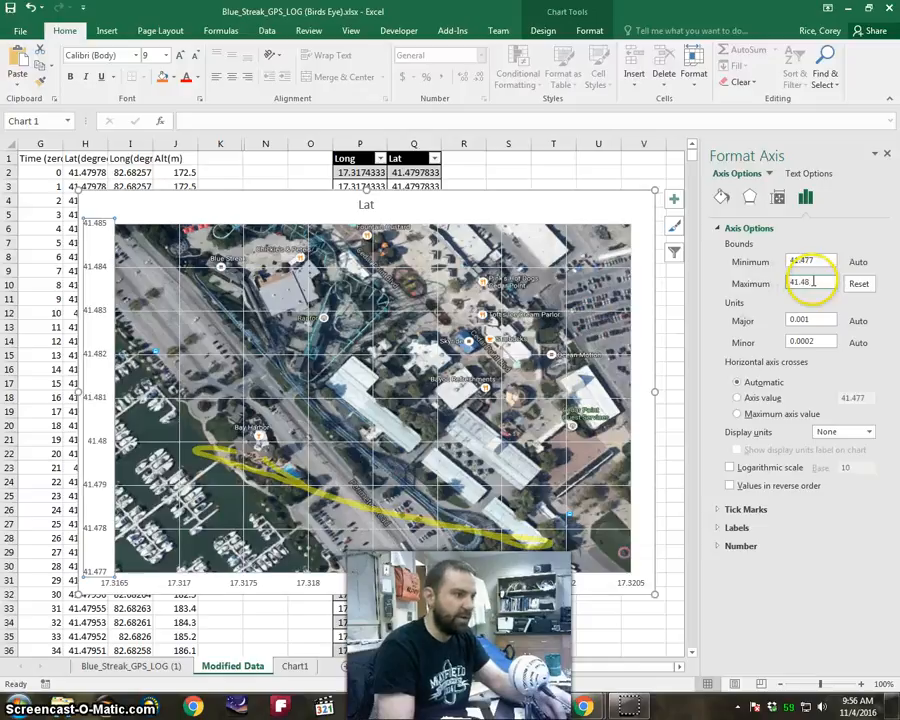
{"action": "key", "text": "Return"}
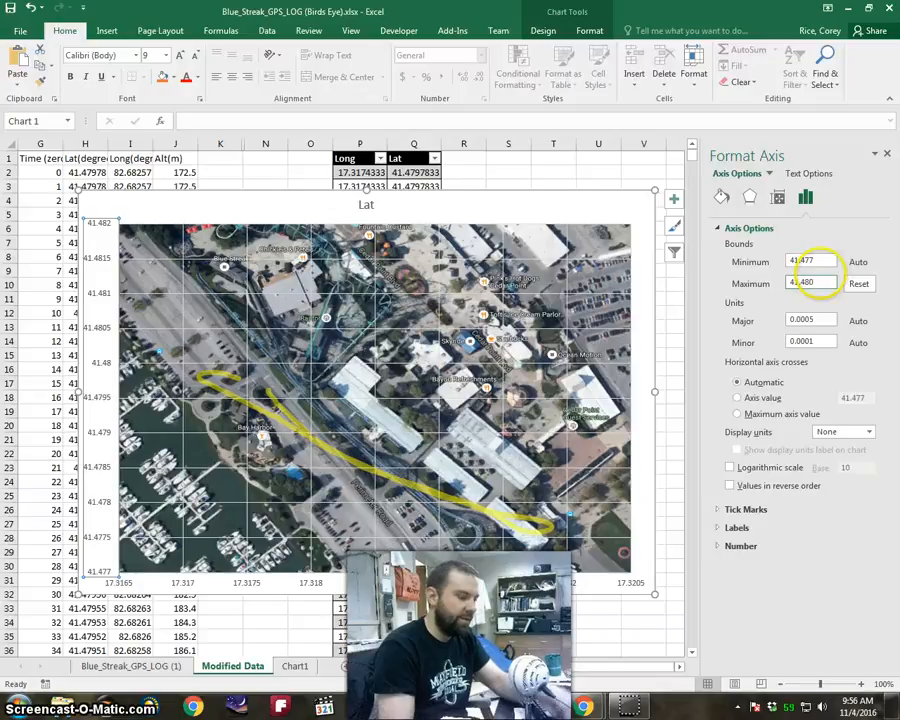
Fine-tune the latitude axis maximum from 41.4805 through 41.4804 and 41.4803 down to 41.4802.
{"action": "type", "text": "5"}
{"action": "key", "text": "Return"}
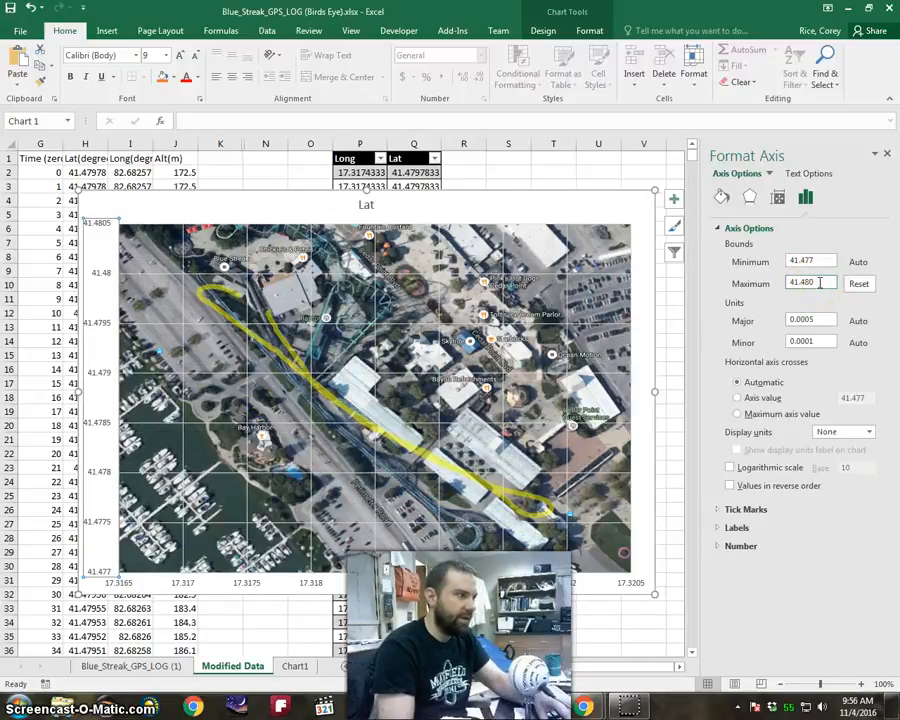
{"action": "key", "text": "Return"}
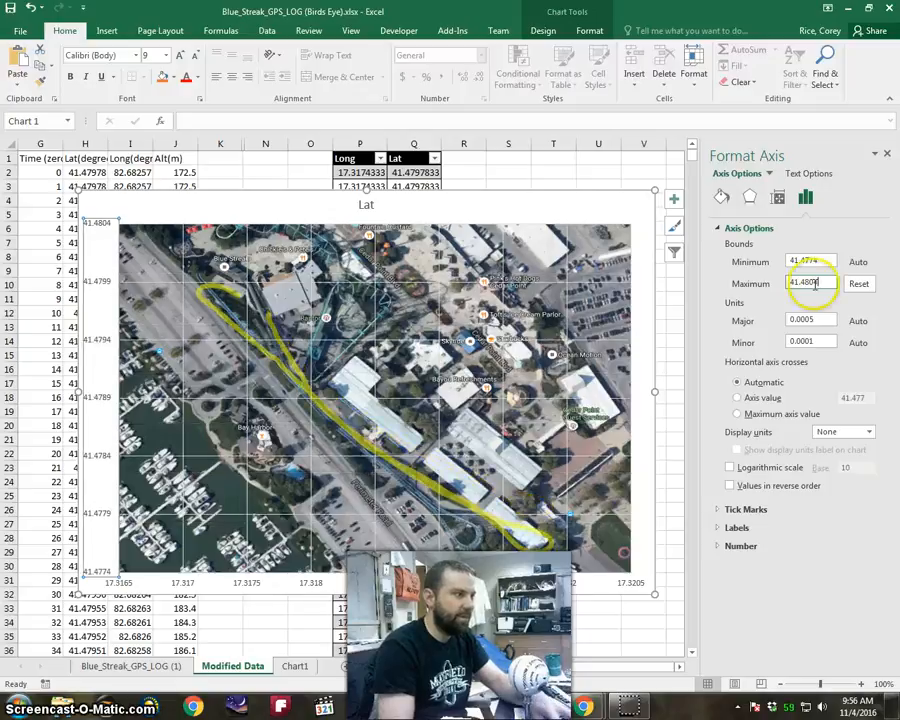
{"action": "left_click", "coordinate": [821, 282]}
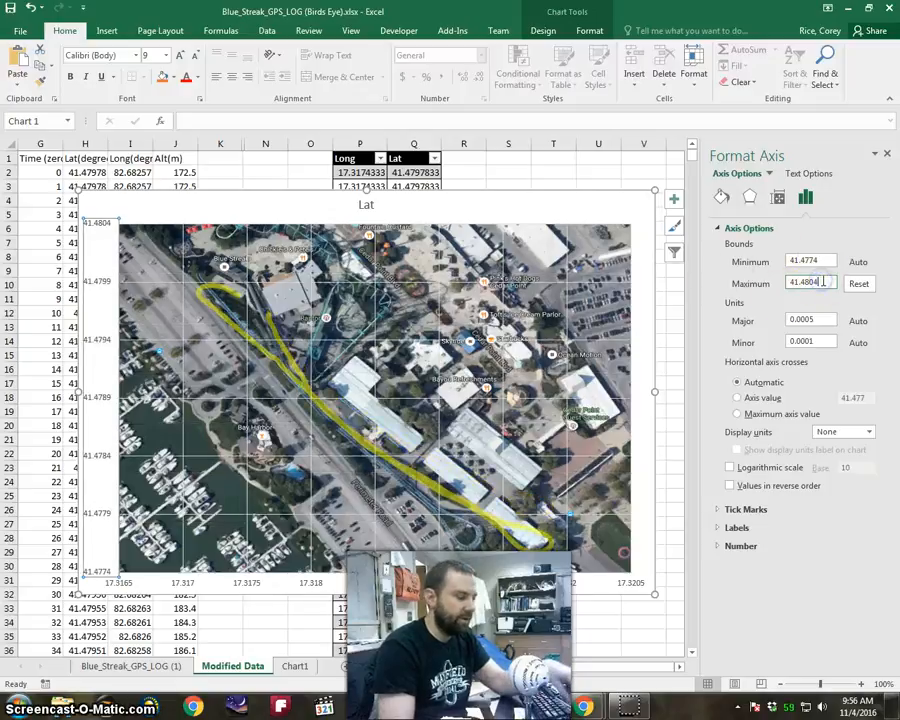
{"action": "type", "text": "3"}
{"action": "key", "text": "Return"}
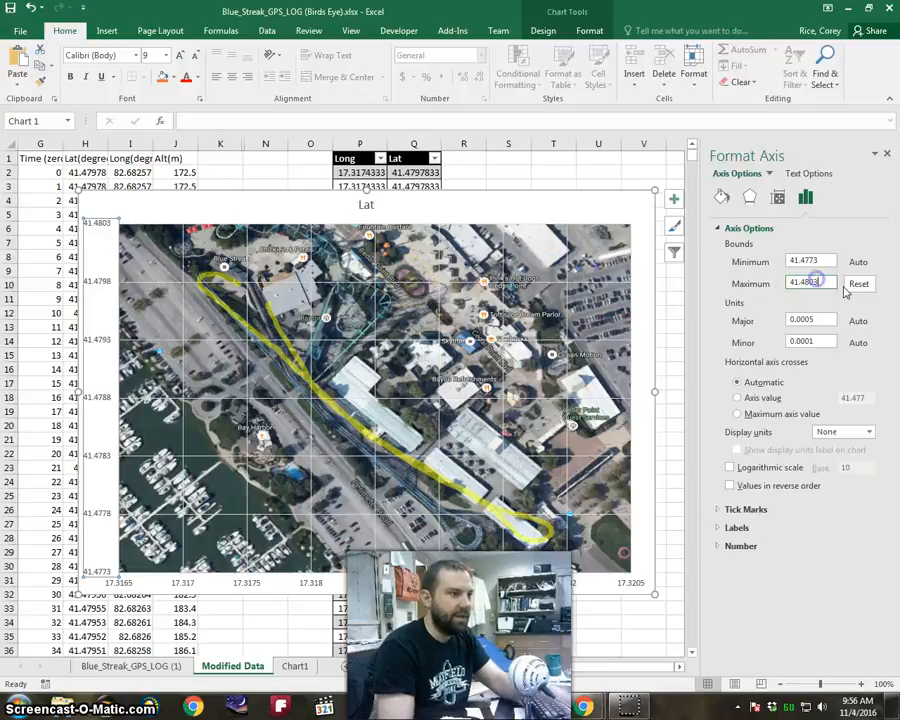
{"action": "type", "text": "2"}
{"action": "key", "text": "Return"}
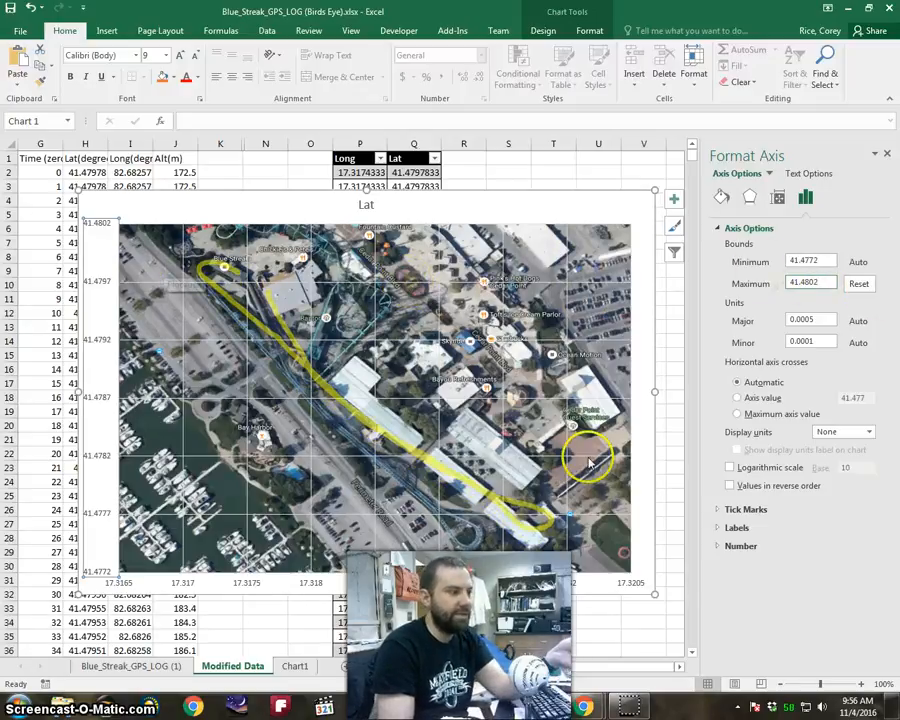
Try 41.4771 as the latitude axis minimum, and settle on a minimum of 41.4773.
{"action": "left_click", "coordinate": [820, 260]}
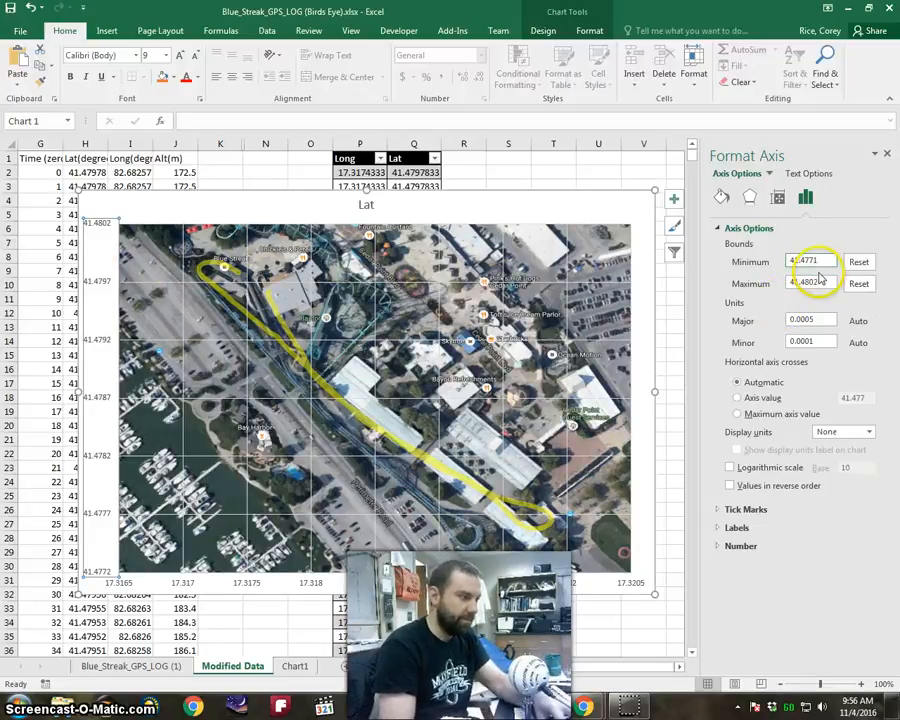
{"action": "key", "text": "Return"}
{"action": "left_click", "coordinate": [818, 260]}
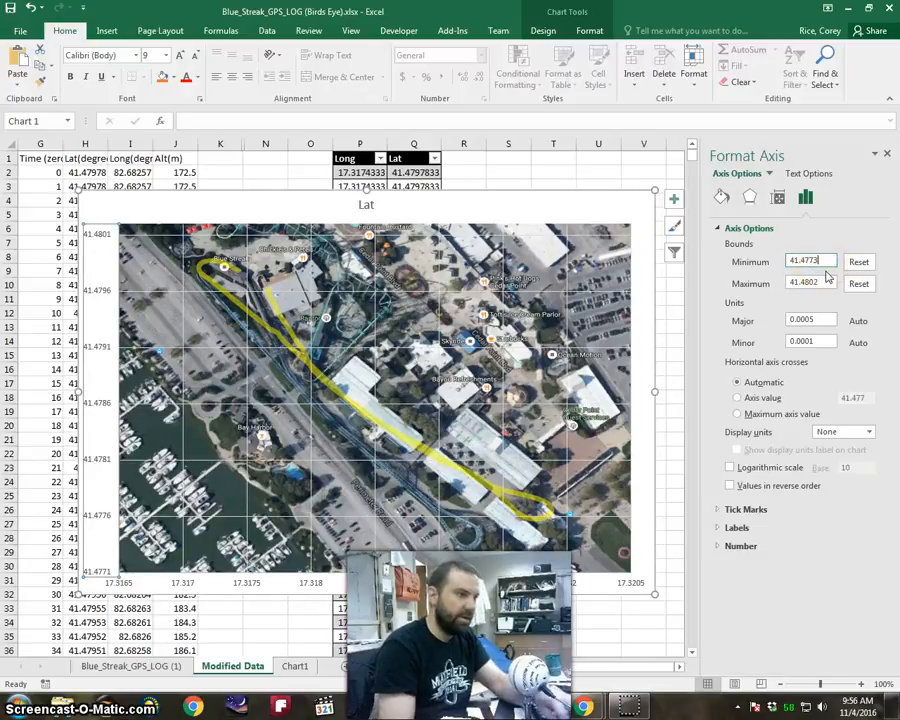
{"action": "key", "text": "Return"}
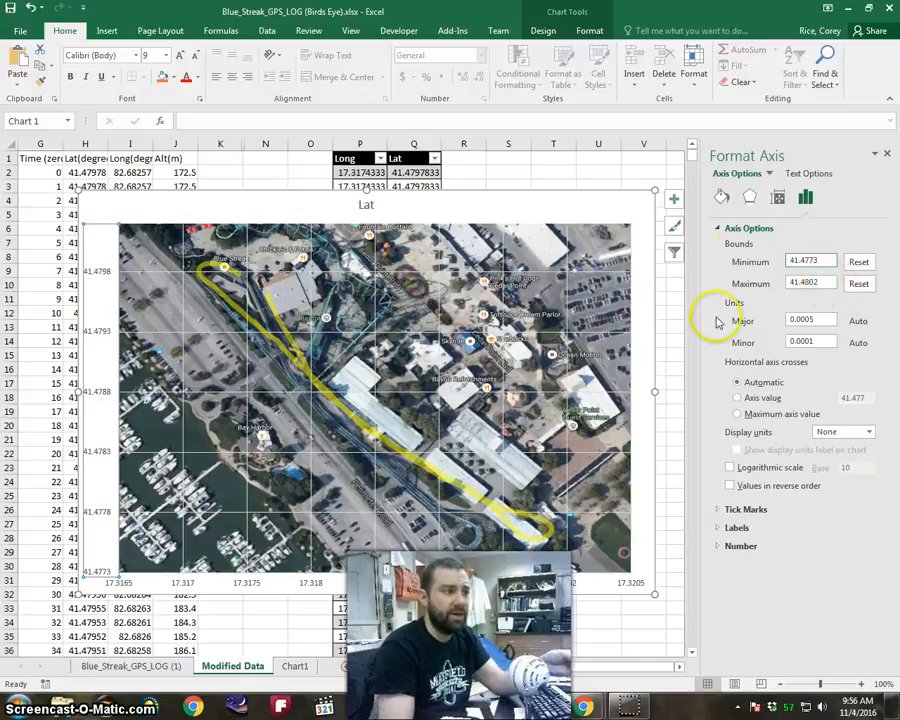
Set the horizontal longitude axis maximum to 17.321 and refine it to 17.3211.
{"action": "left_click", "coordinate": [251, 583]}
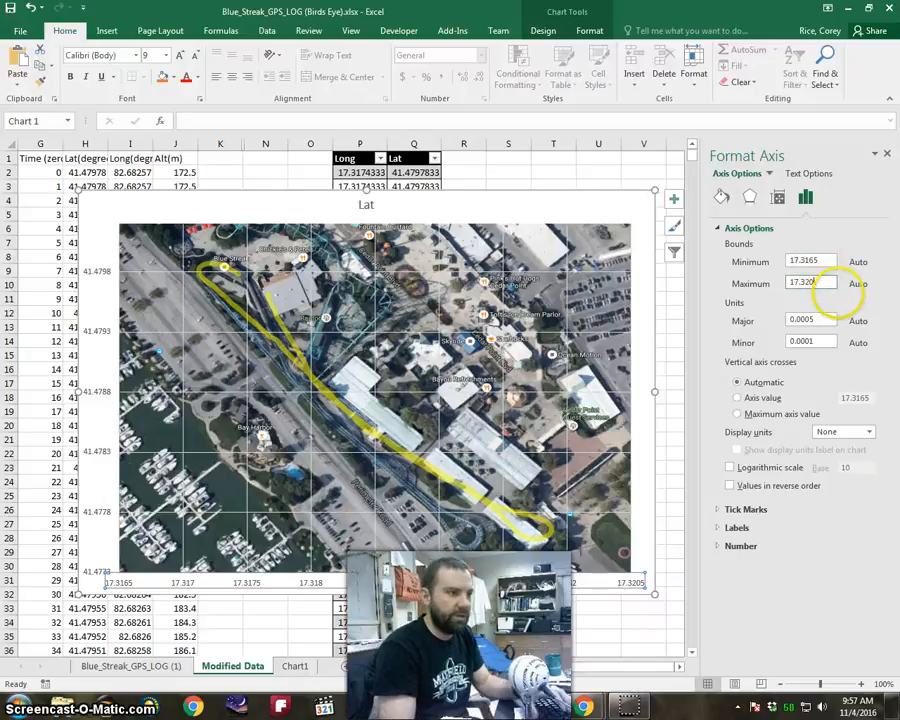
{"action": "key", "text": "Return"}
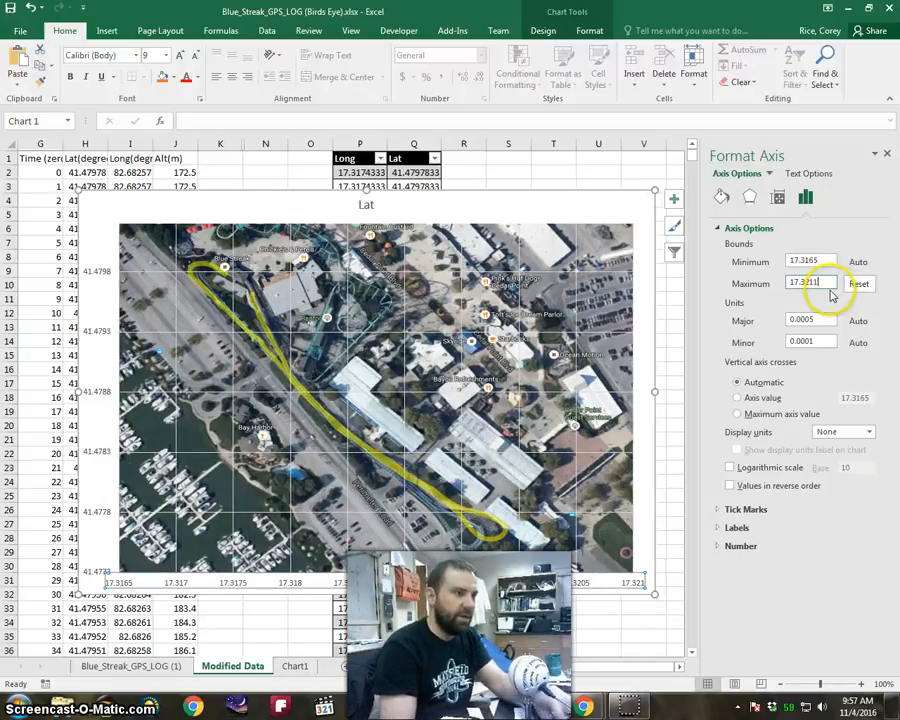
{"action": "key", "text": "Return"}
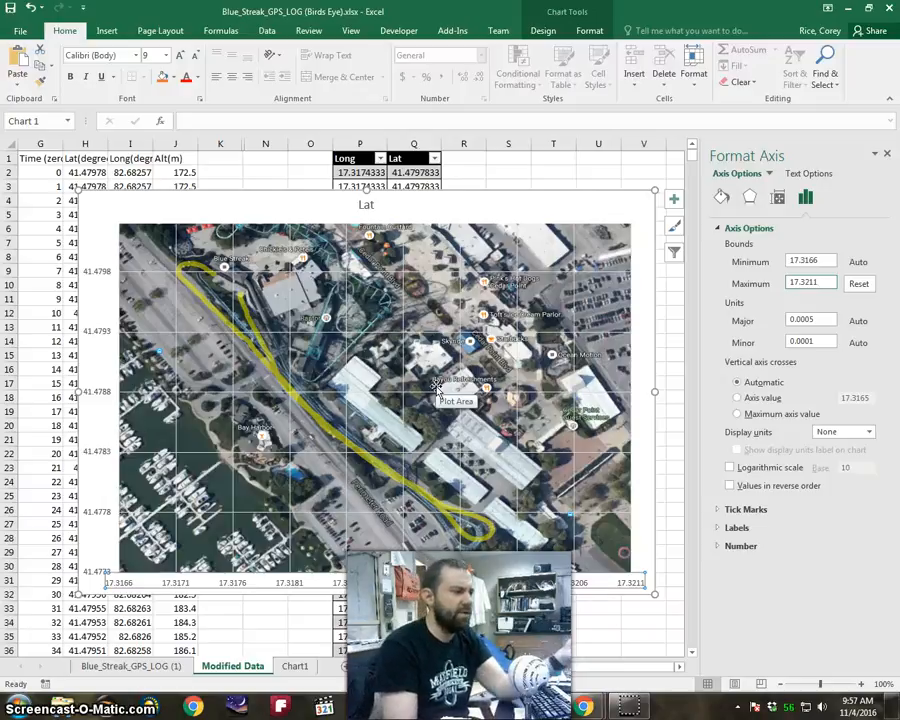
{"action": "left_click", "coordinate": [436, 391]}
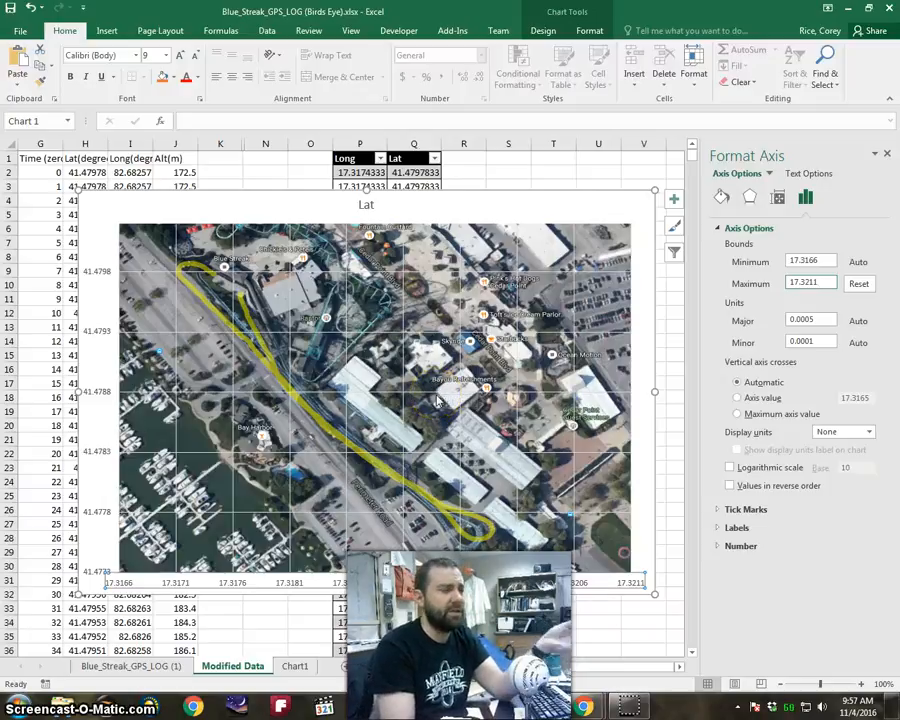